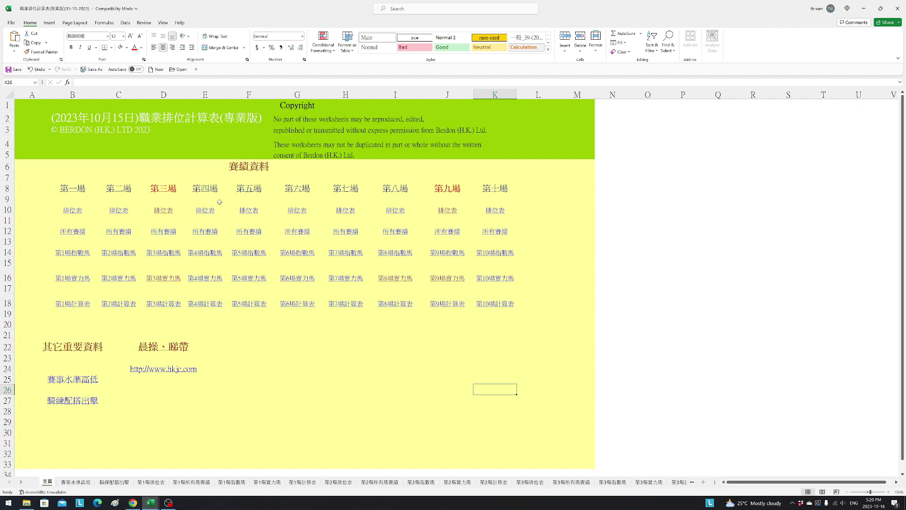
View the 排位表 sheets of race 3, checking 嘉應勇士, and of race 9, returning to the home sheet after each.
left_click(158, 210)
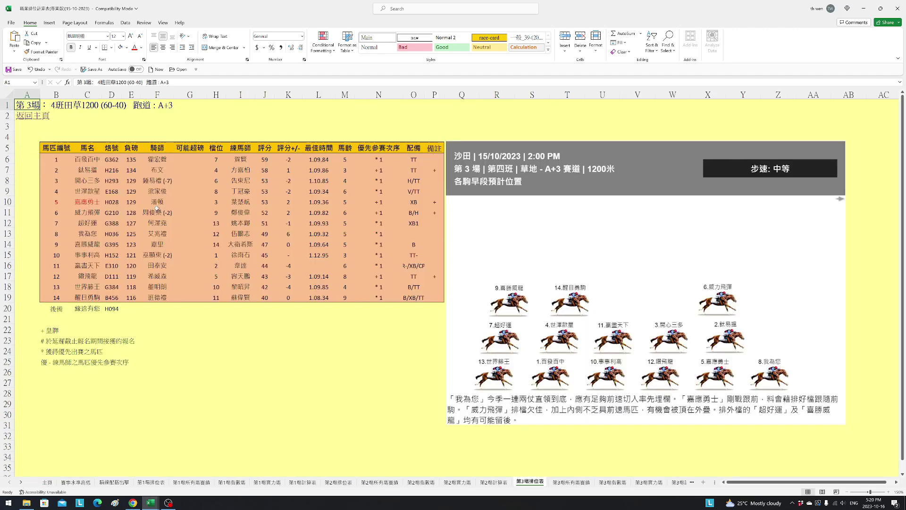
left_click(90, 200)
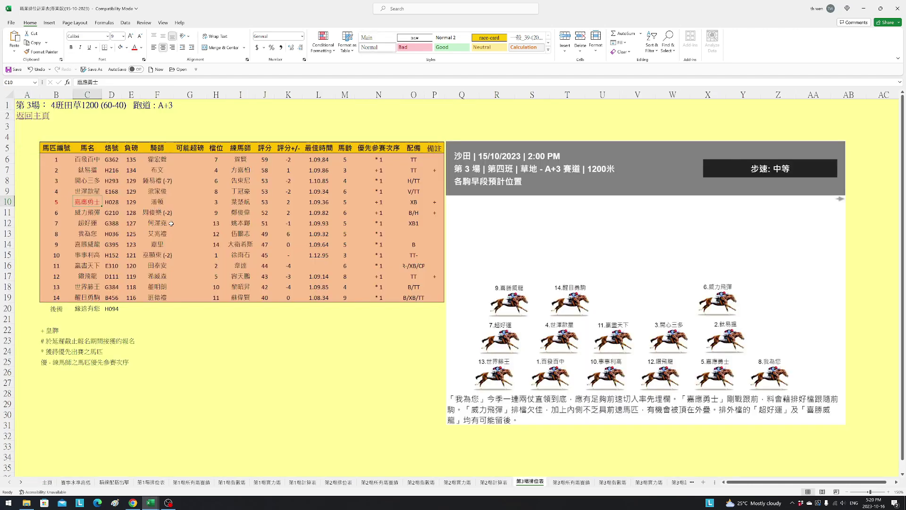
left_click(29, 116)
left_click(450, 213)
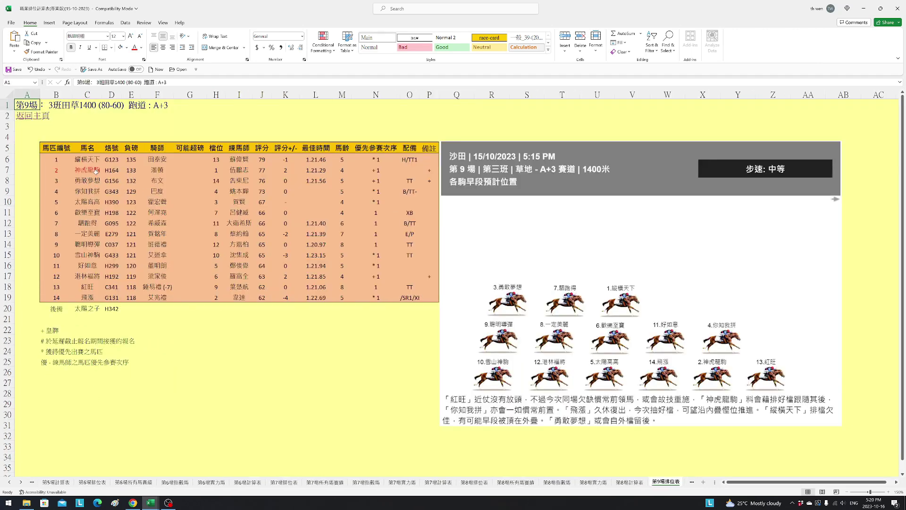
left_click(27, 117)
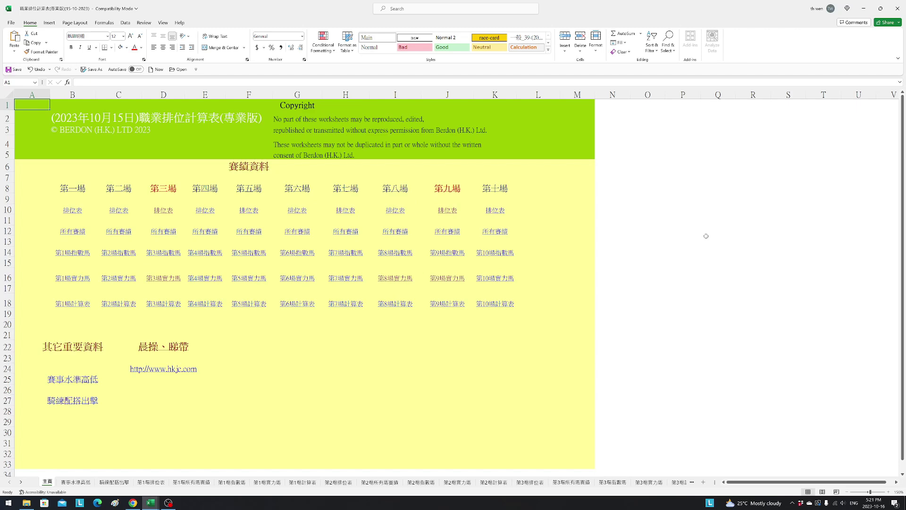
Open race 3's 實力馬 sheet and examine its recent-form sections and the 主力目標馬 entry 嘉應勇士.
left_click(163, 278)
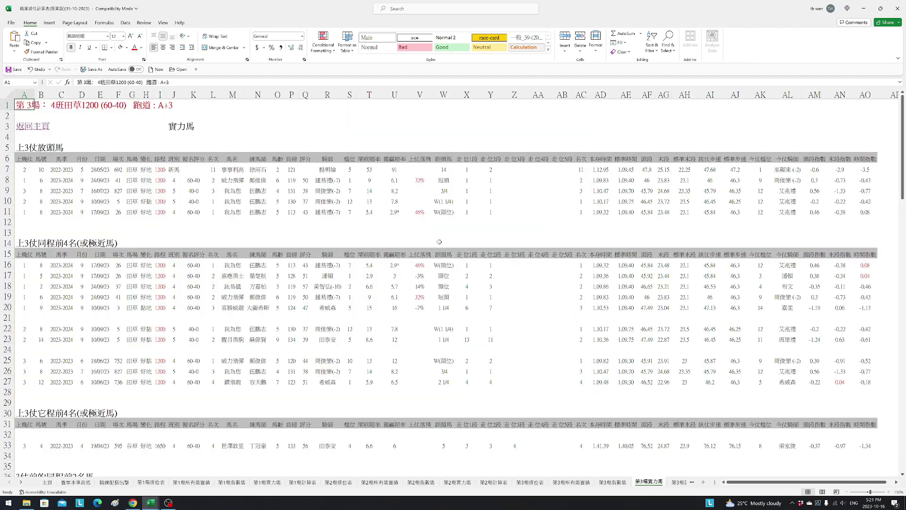
left_click(379, 231)
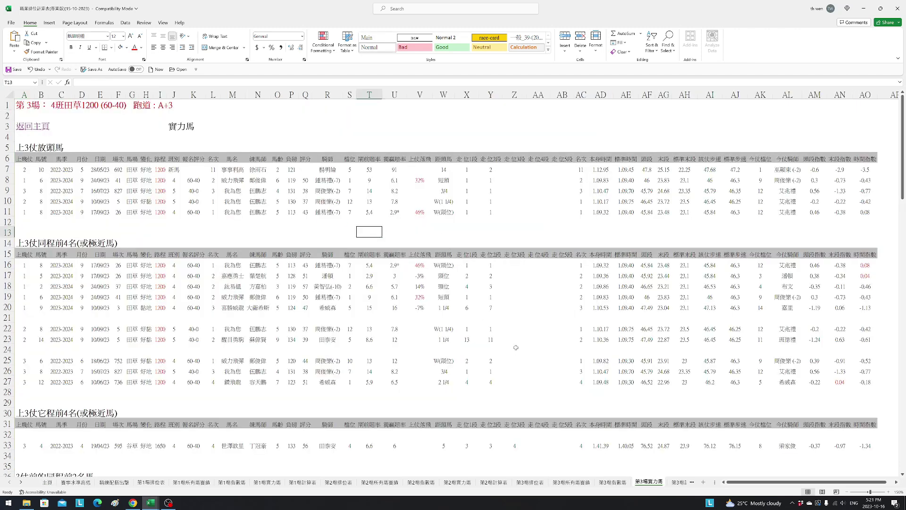
scroll(516, 347, "down", 4)
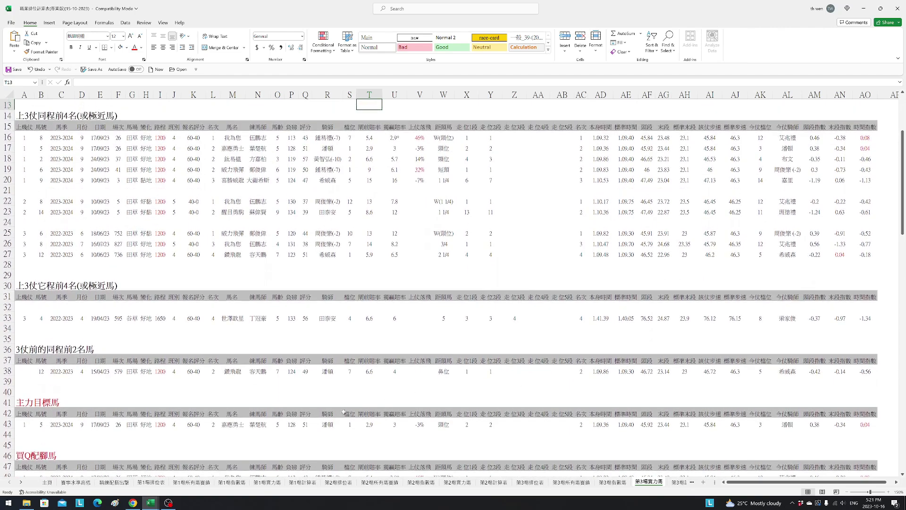
left_click(244, 424)
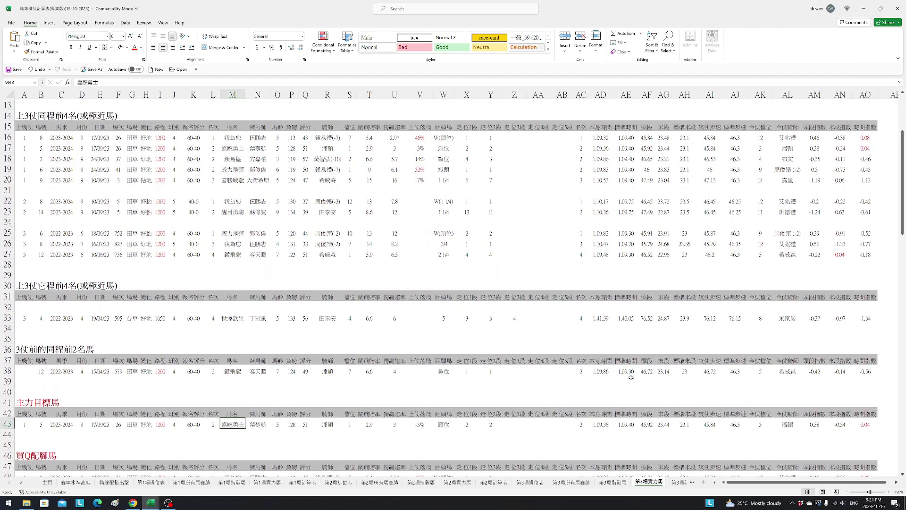
Review race 3's 買Q配腳馬 horses in rows 48 to 52 alongside the main target horse 嘉應勇士.
scroll(630, 378, "down", 2)
scroll(633, 380, "down", 3)
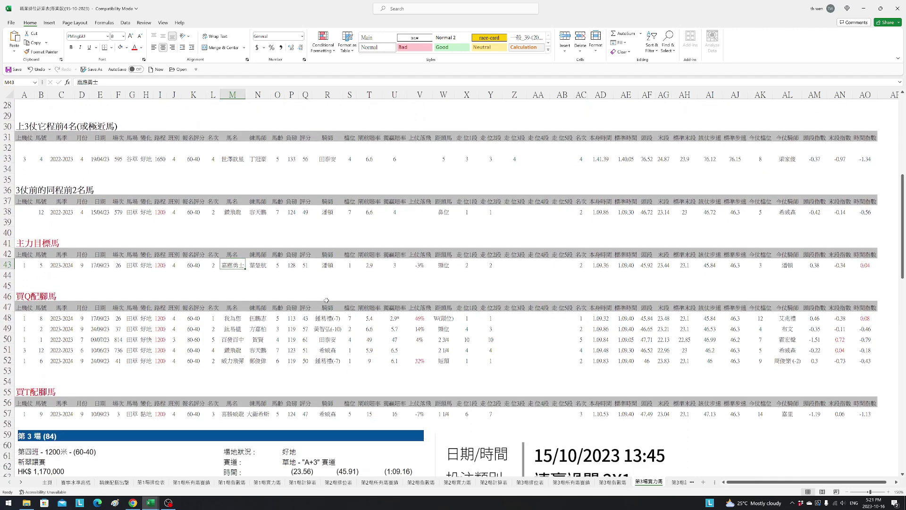
scroll(258, 359, "up", 1)
left_click_drag(236, 347, 236, 386)
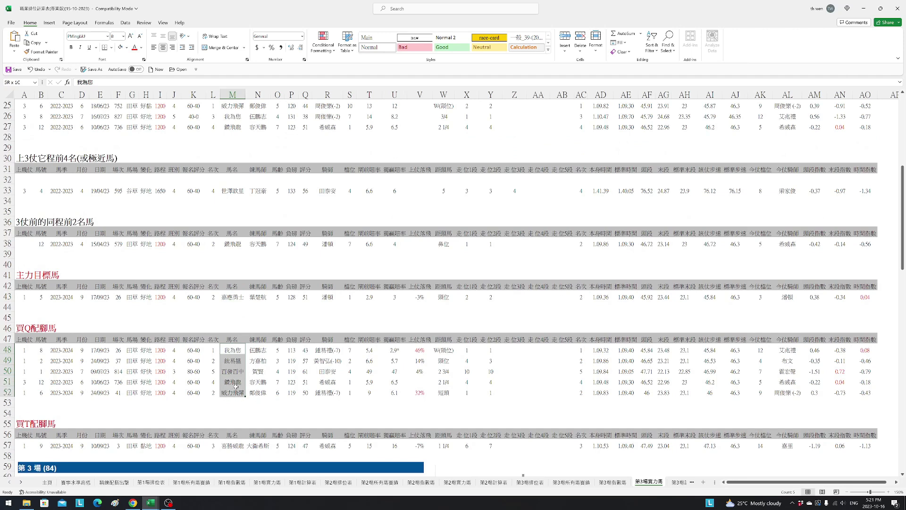
scroll(467, 368, "down", 3)
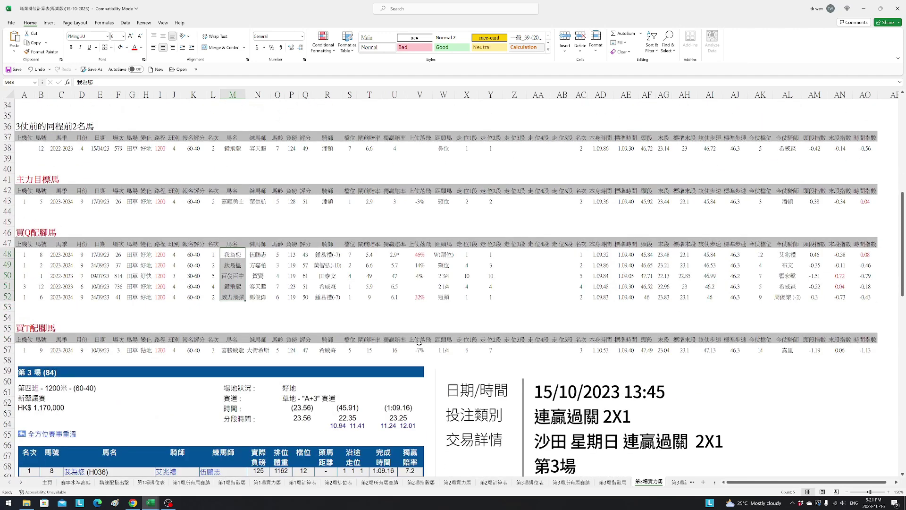
left_click(234, 202)
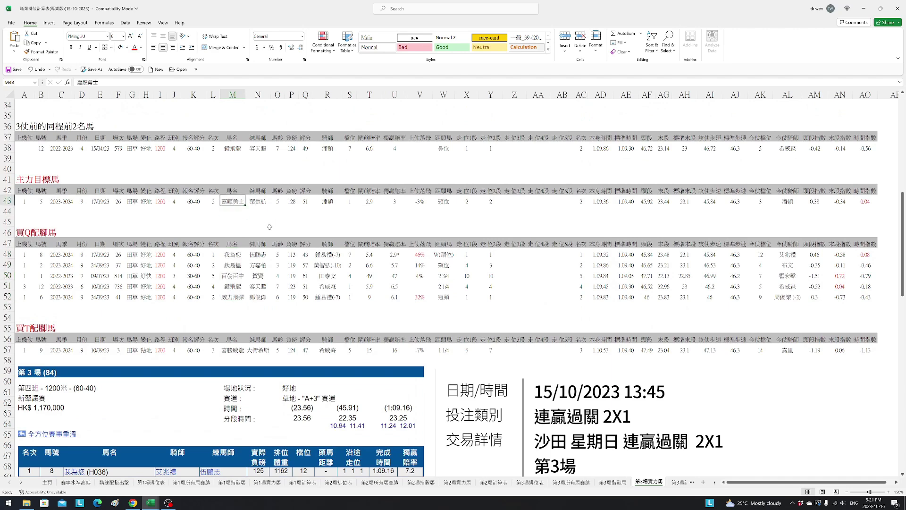
left_click_drag(231, 254, 231, 264)
scroll(231, 264, "down", 2)
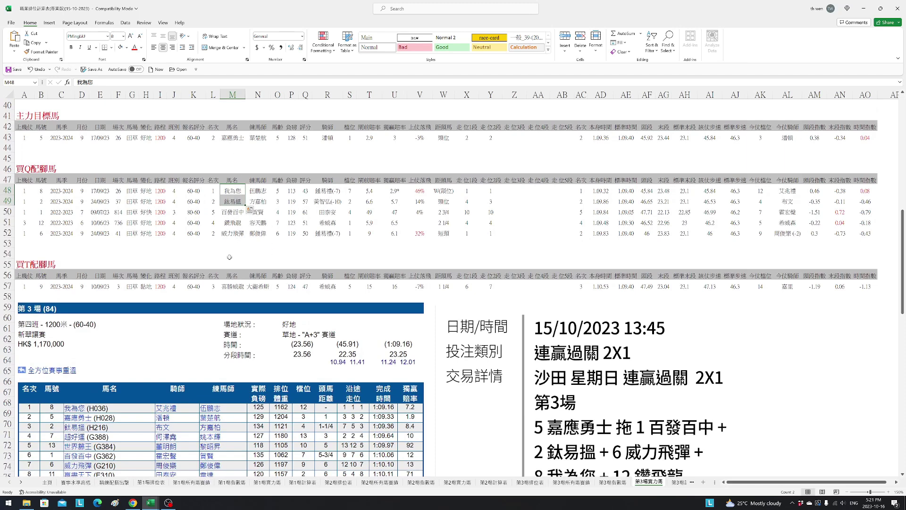
left_click_drag(232, 187, 232, 212)
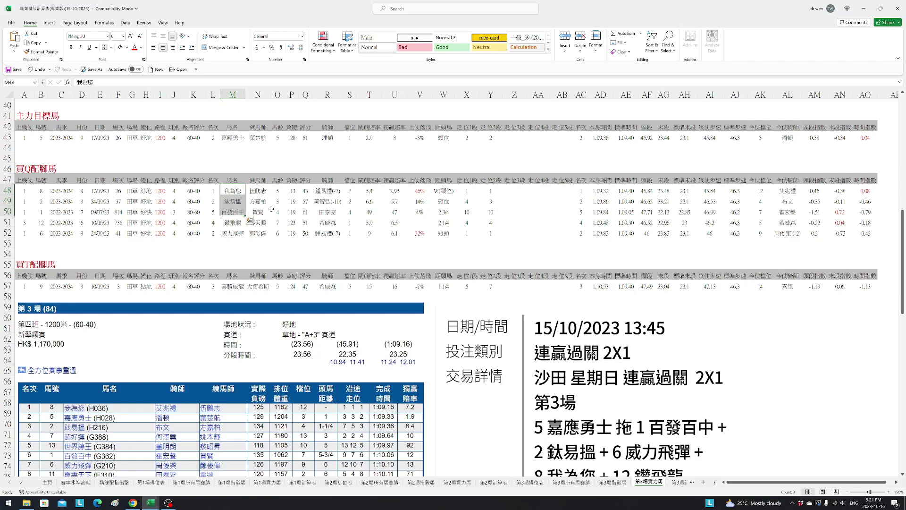
Examine race 3's finishing order, dividends and the 連贏過關 2X1 bet details below the selections.
scroll(356, 306, "down", 2)
scroll(364, 363, "down", 4)
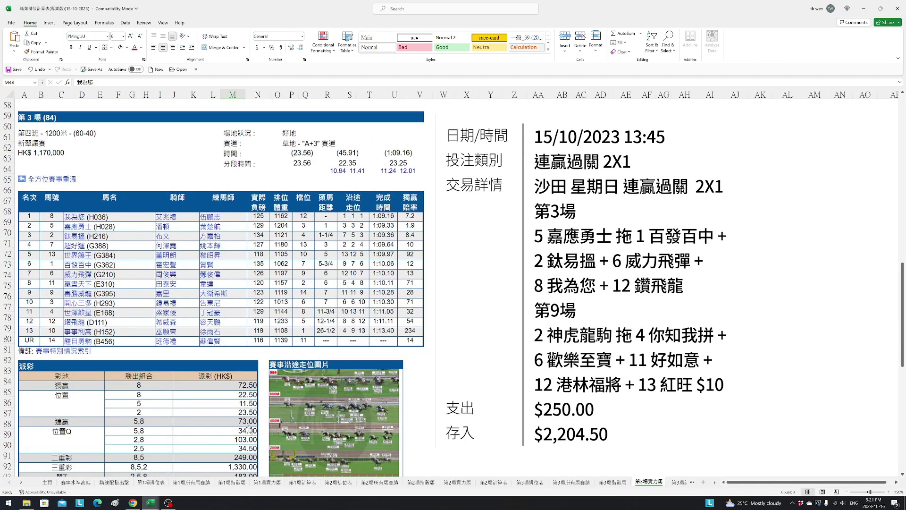
scroll(268, 414, "down", 2)
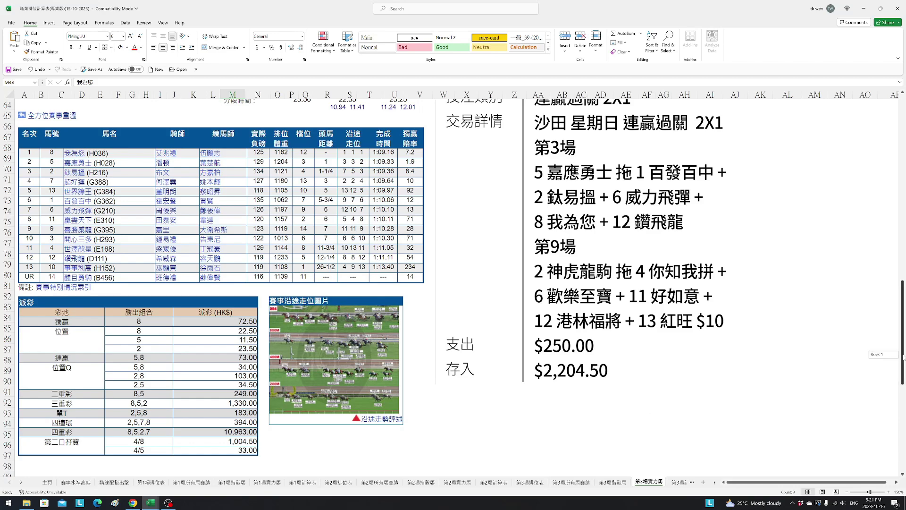
Return to the home sheet, open race 9's 實力馬 sheet and locate 神虎龍駒 in the 同程前4名 section.
left_click_drag(902, 357, 854, 186)
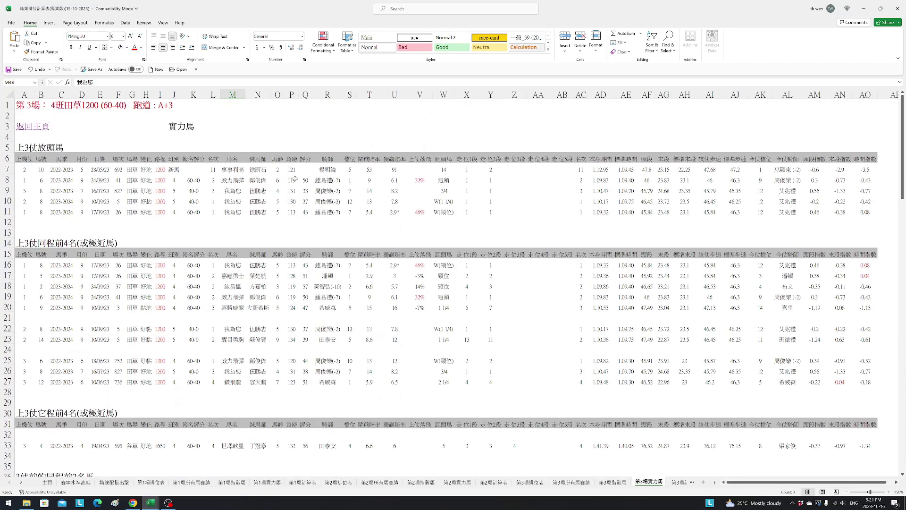
left_click(32, 127)
left_click(447, 278)
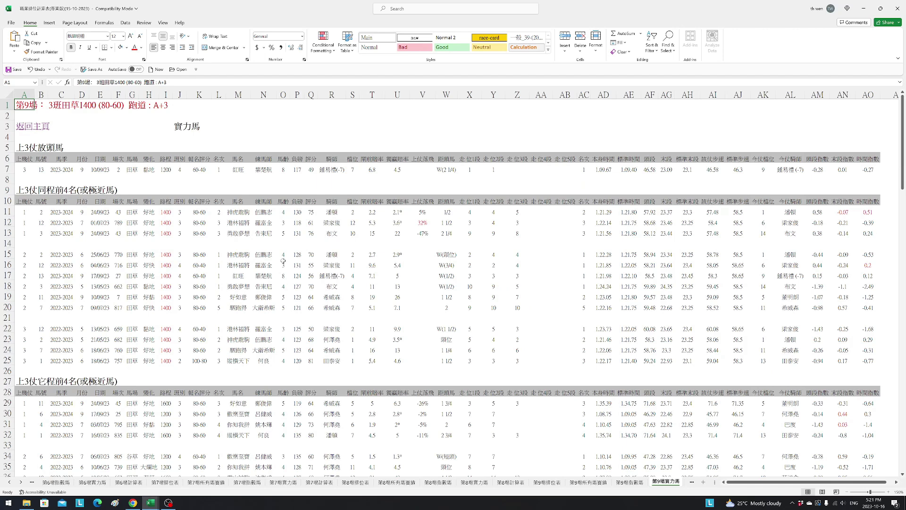
left_click(240, 214)
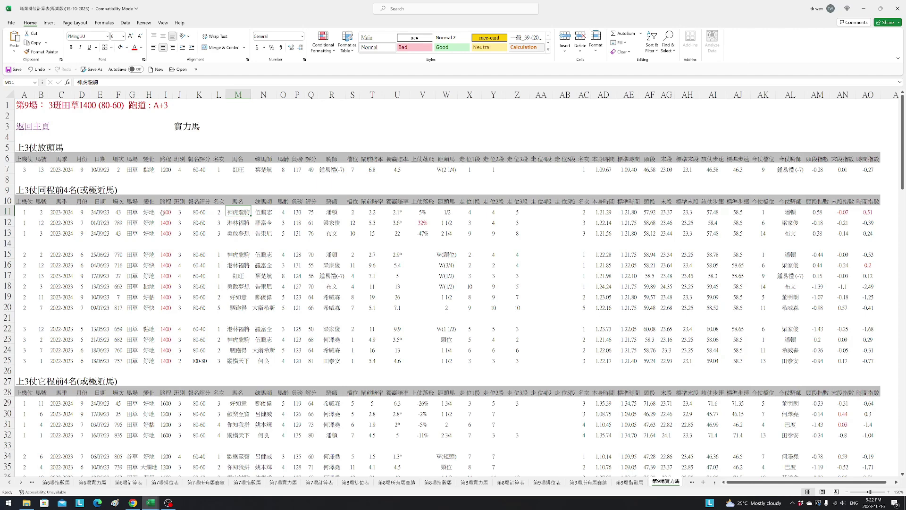
Switch to the 職業數據庫 workbook, open 資料庫 and compare the class of the race 39 and 43 winners on 24/09/23.
mouse_move(151, 502)
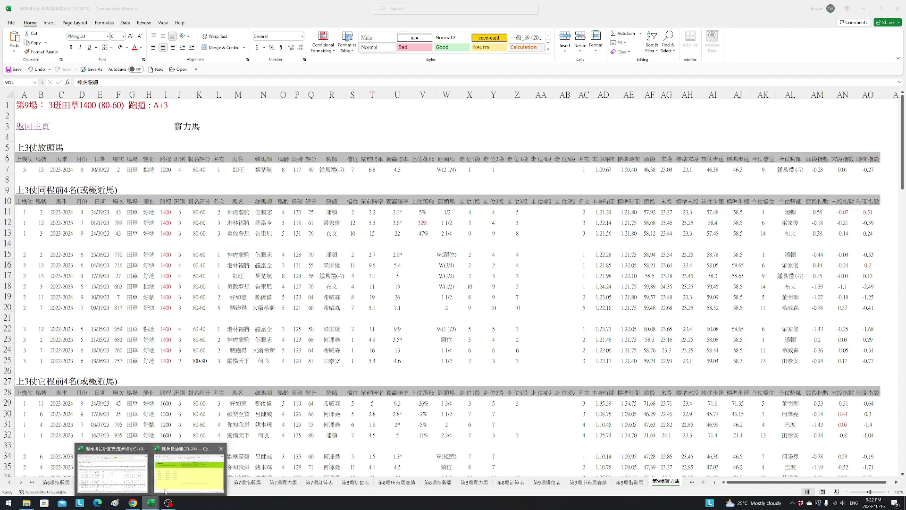
left_click(191, 465)
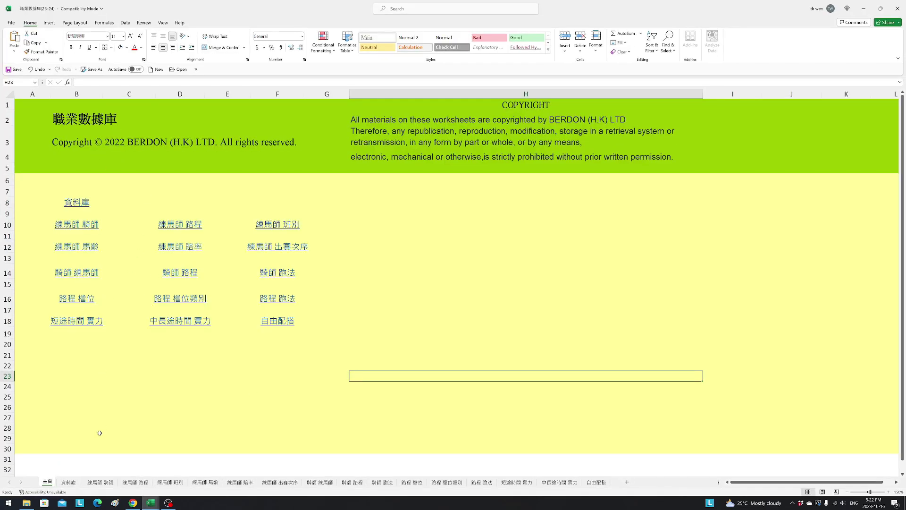
left_click(68, 482)
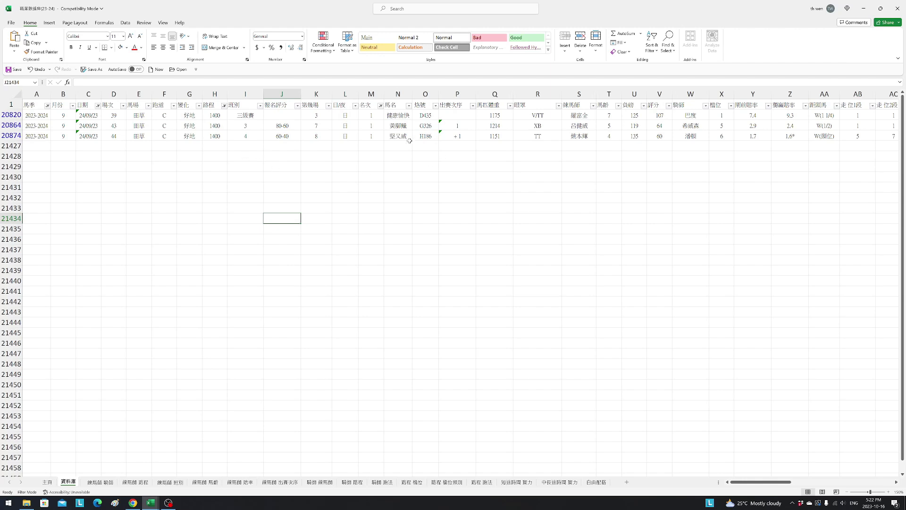
left_click(403, 124)
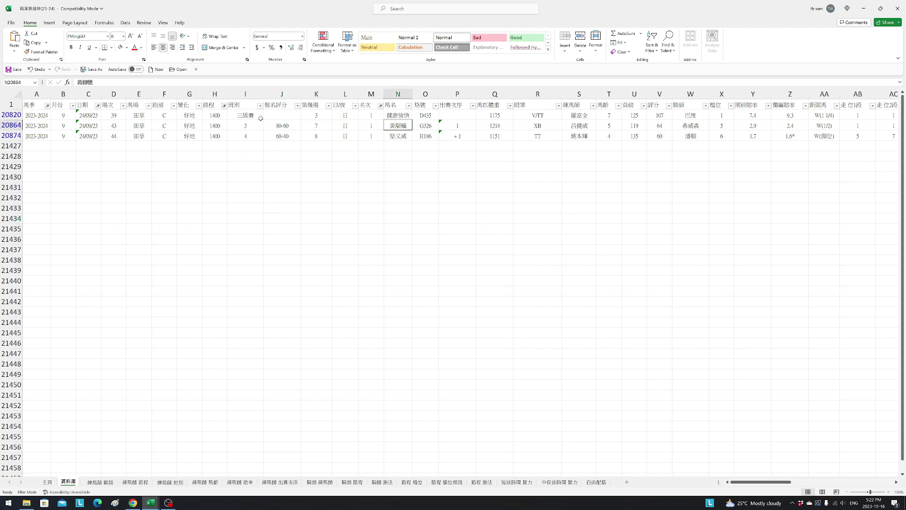
left_click_drag(249, 116, 248, 125)
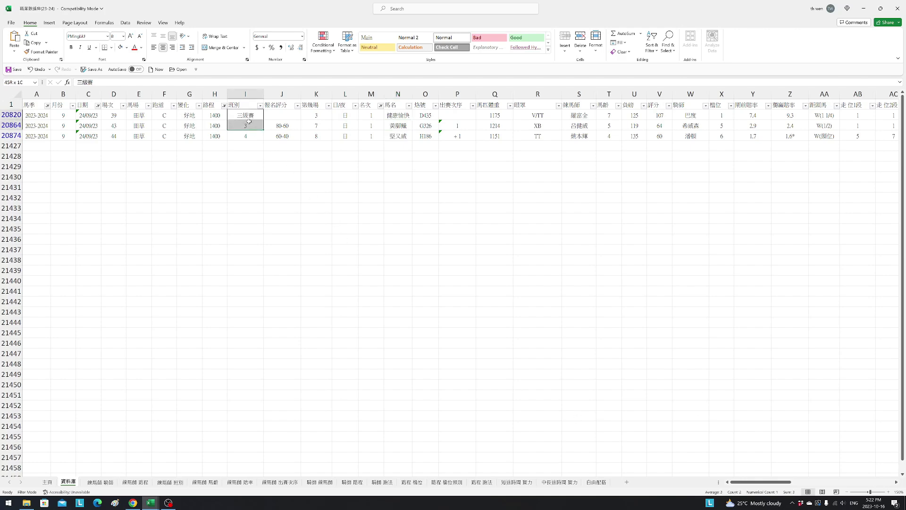
Compare the 本身時間 of the race 39 and 43 winners and check the race 43 winner's 時間指數.
left_click_drag(788, 482, 836, 489)
left_click_drag(551, 125, 554, 115)
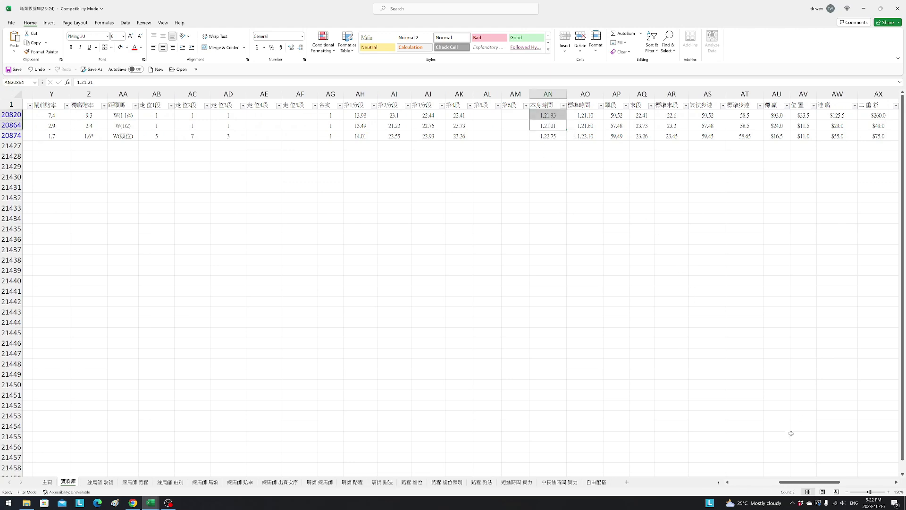
left_click_drag(817, 488, 871, 486)
left_click(881, 125)
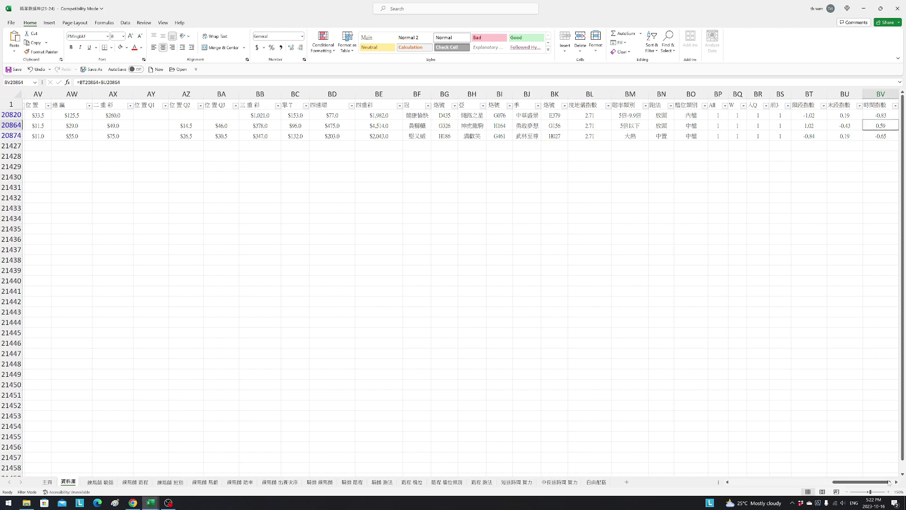
Check the race 43 winner's running positions from 走位1段 to 名次 and identify the horse by name.
left_click_drag(890, 482, 836, 491)
left_click_drag(141, 125, 309, 125)
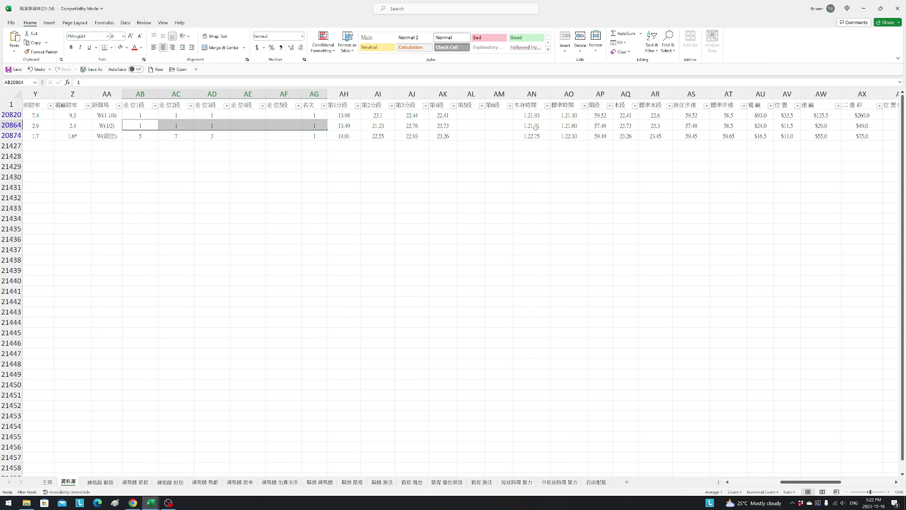
left_click_drag(802, 484, 670, 488)
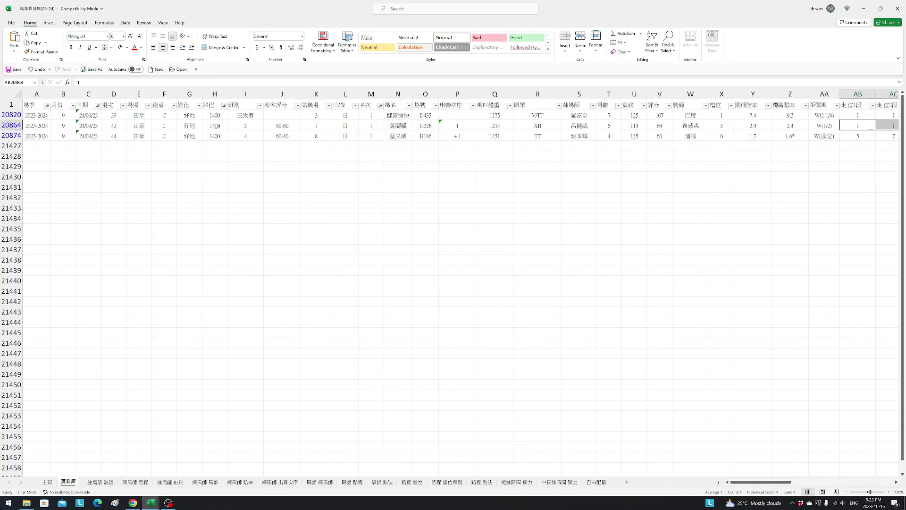
left_click(407, 126)
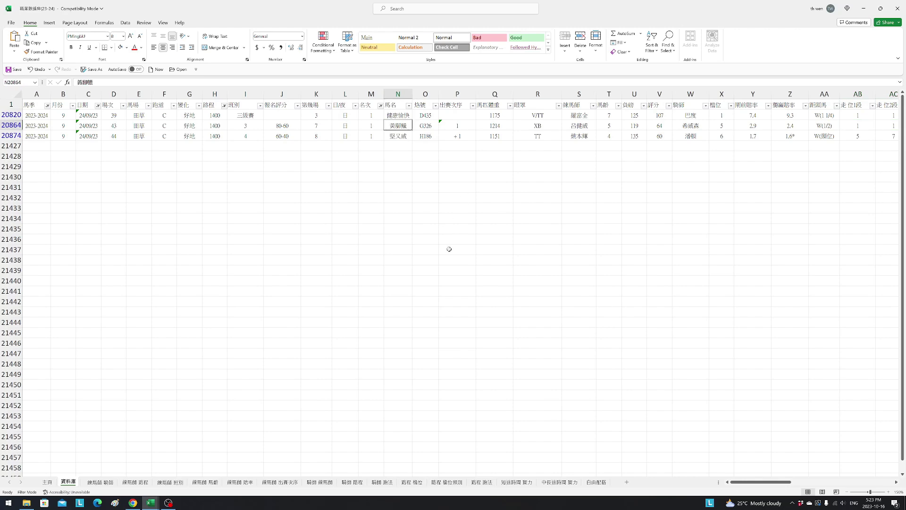
Switch back to race 9's 實力馬 sheet and examine 神虎龍駒's distance, running positions and 頭段指數 in row 11.
mouse_move(150, 502)
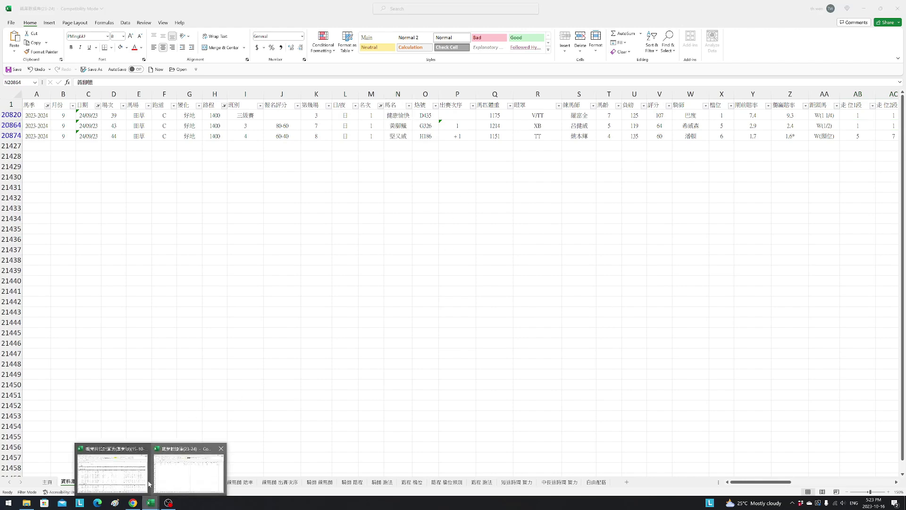
left_click(177, 485)
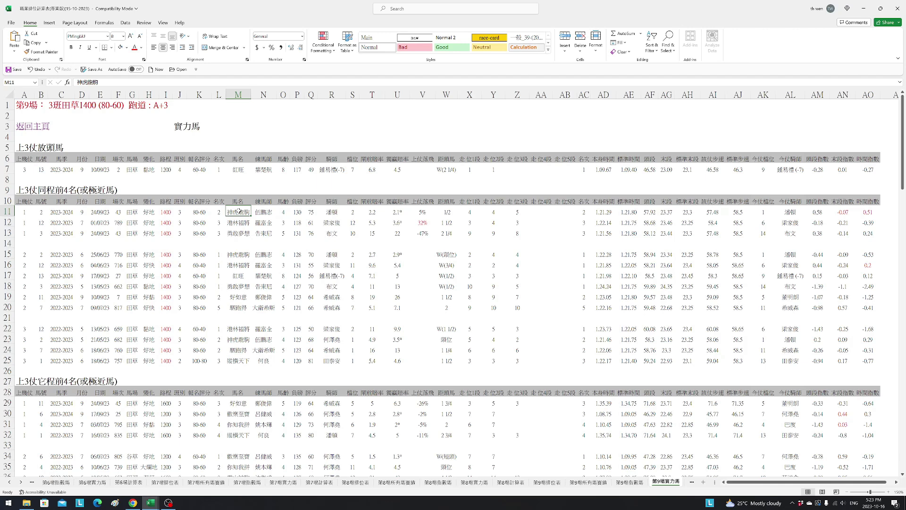
left_click(171, 213)
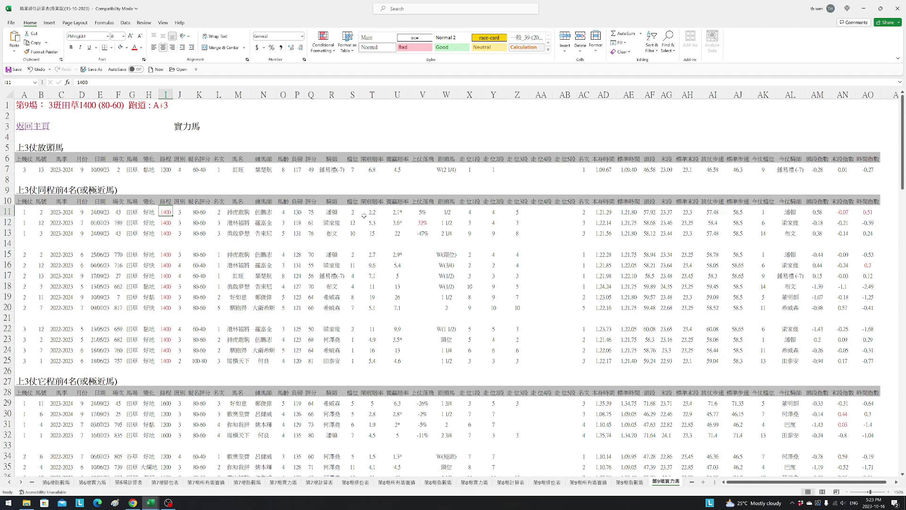
double_click(819, 212)
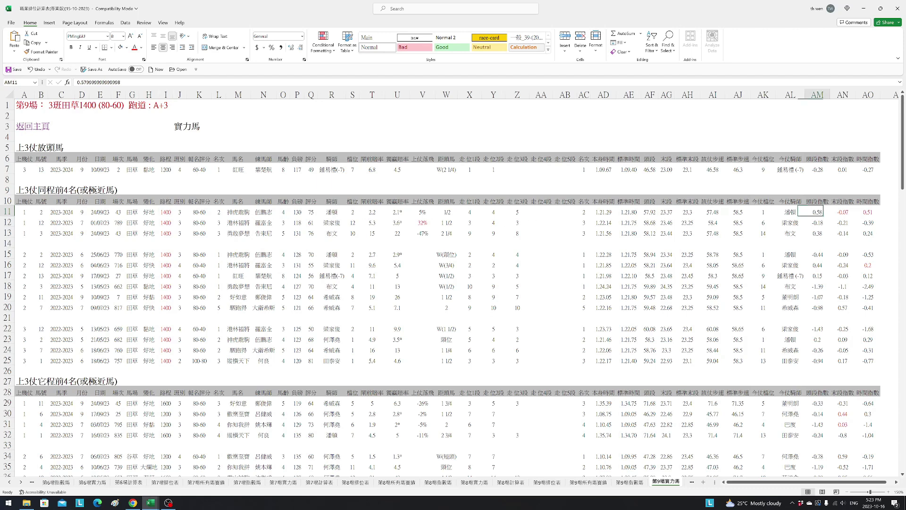
left_click_drag(469, 213, 519, 213)
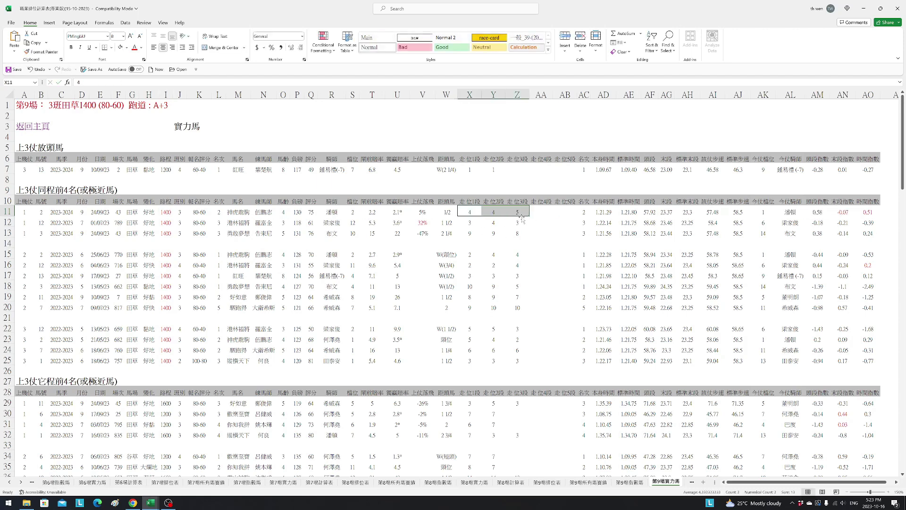
left_click(819, 213)
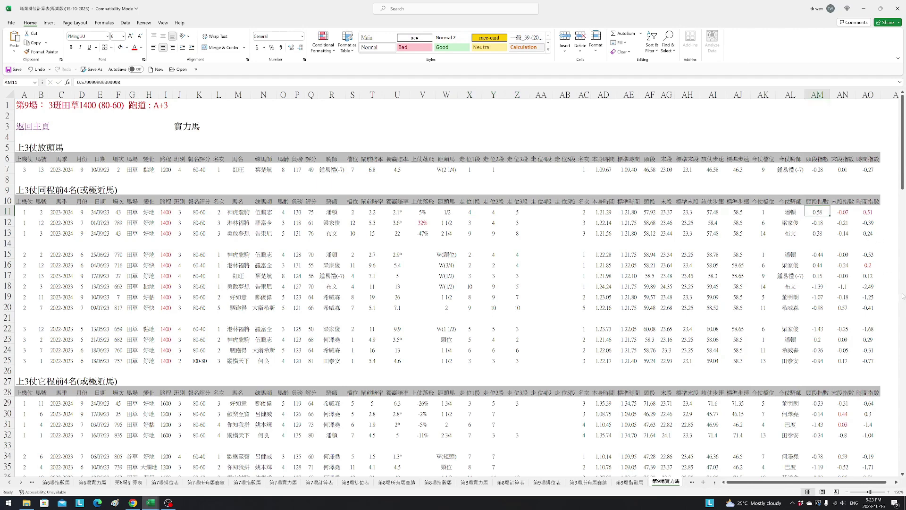
Check 神虎龍駒's 末段指數 and 時間指數 in row 11 and look at race 9's result further down the sheet.
left_click(842, 213)
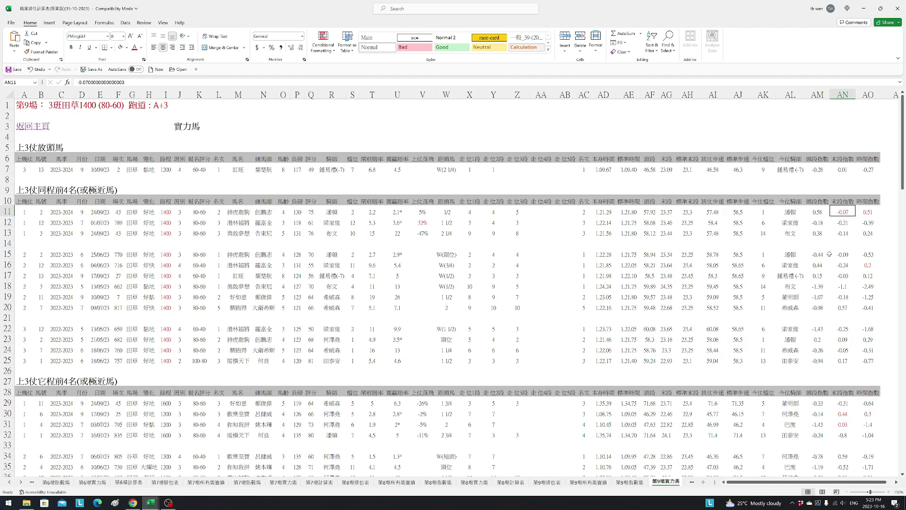
left_click(867, 211)
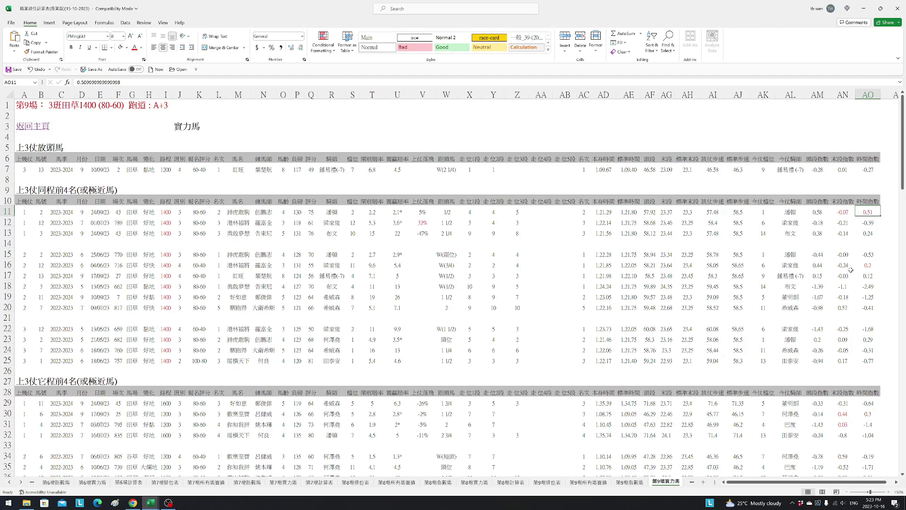
left_click_drag(902, 182, 902, 330)
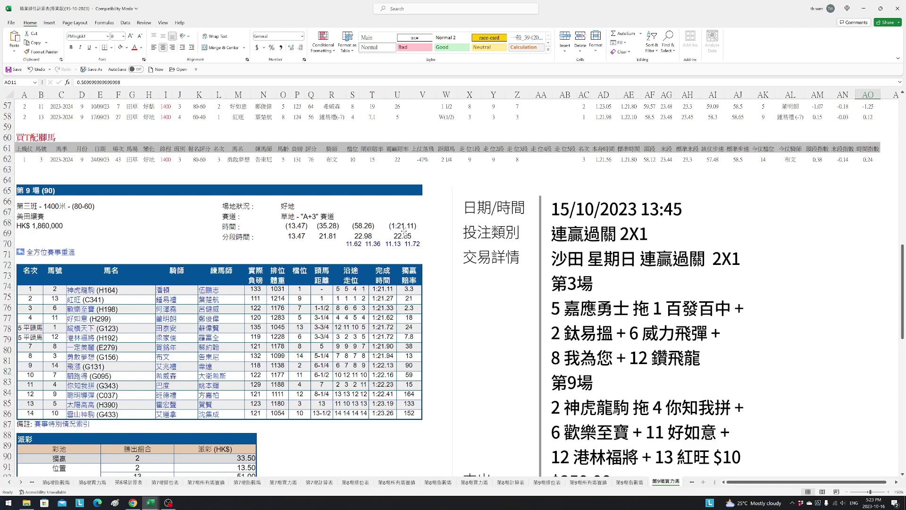
Review race 9's 買Q配腳馬 horses in rows 54 to 58 and compare the 末段指數 of 歡樂至寶 and 你知我拼.
left_click_drag(903, 278, 903, 224)
left_click(242, 307)
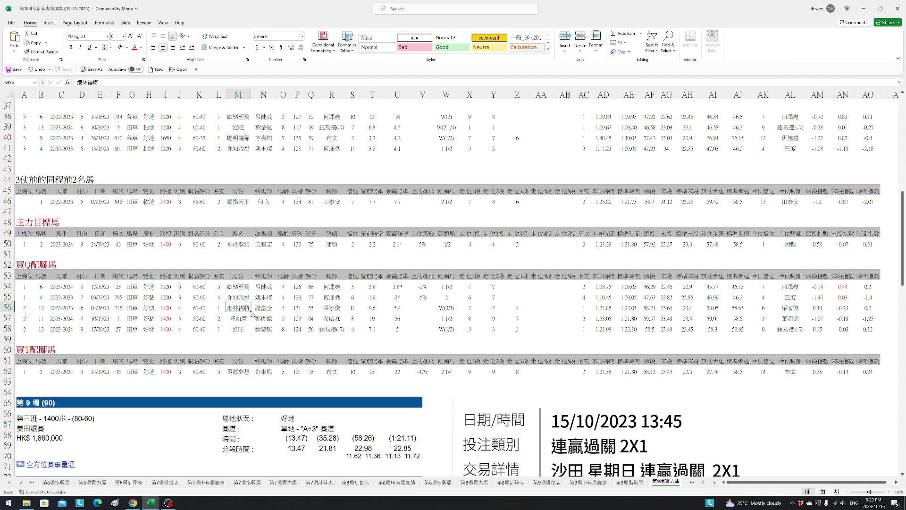
left_click(247, 327)
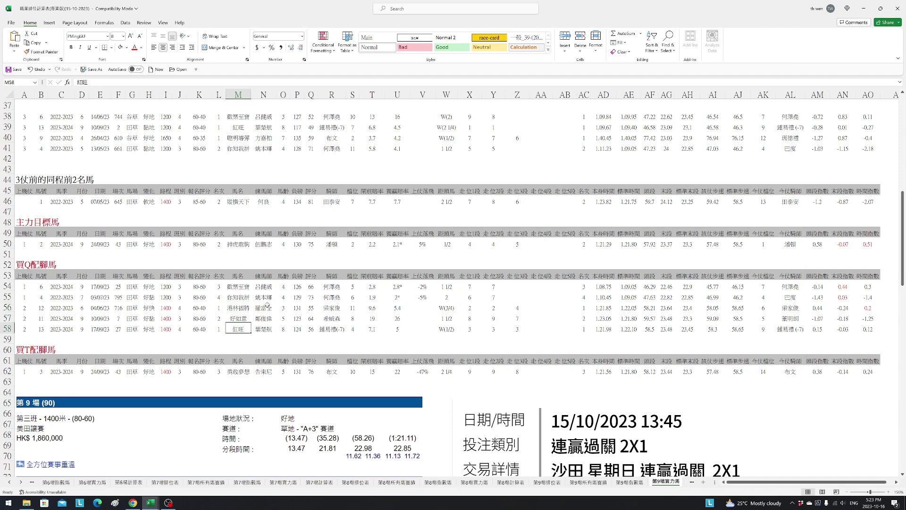
left_click_drag(240, 286, 238, 296)
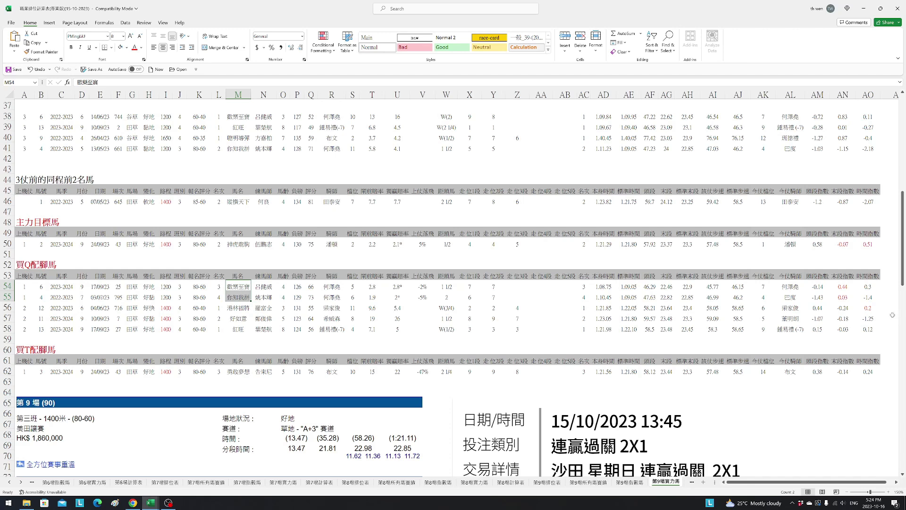
left_click_drag(844, 287, 842, 298)
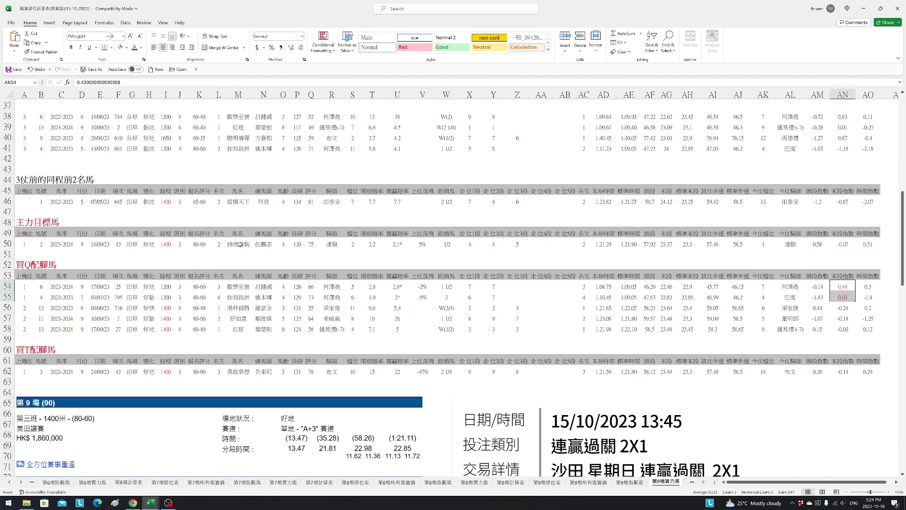
left_click_drag(244, 288, 244, 329)
Review race 9's finishing order, the 派彩 table and the 連贏過關 2X1 bet record below the companion horses.
scroll(382, 391, "down", 3)
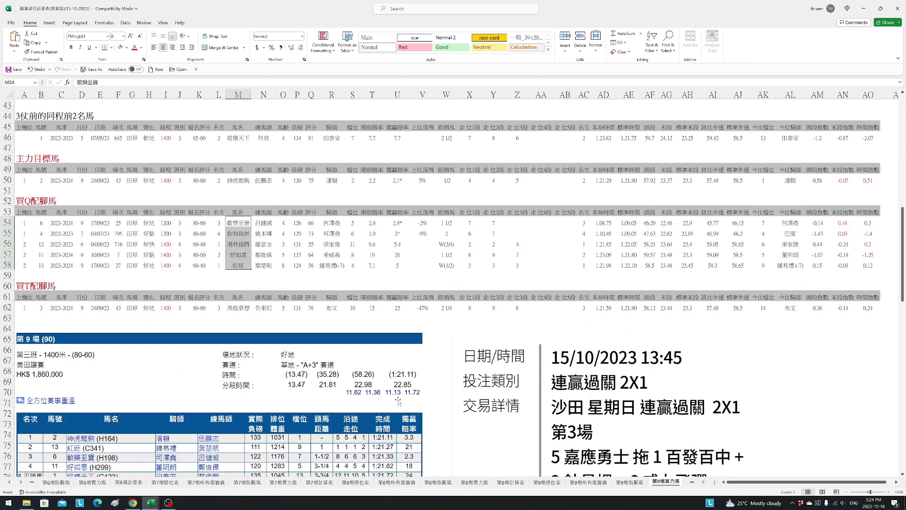
scroll(375, 412, "down", 4)
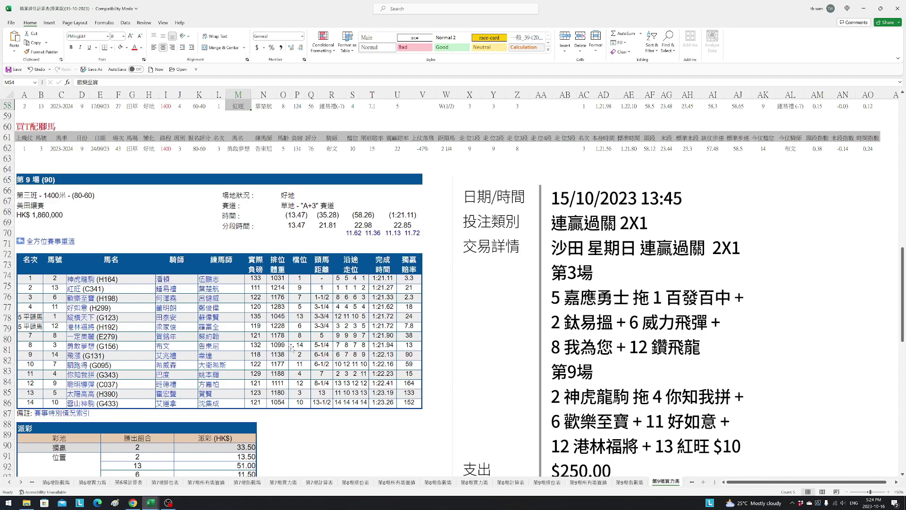
scroll(349, 359, "down", 3)
scroll(368, 364, "down", 2)
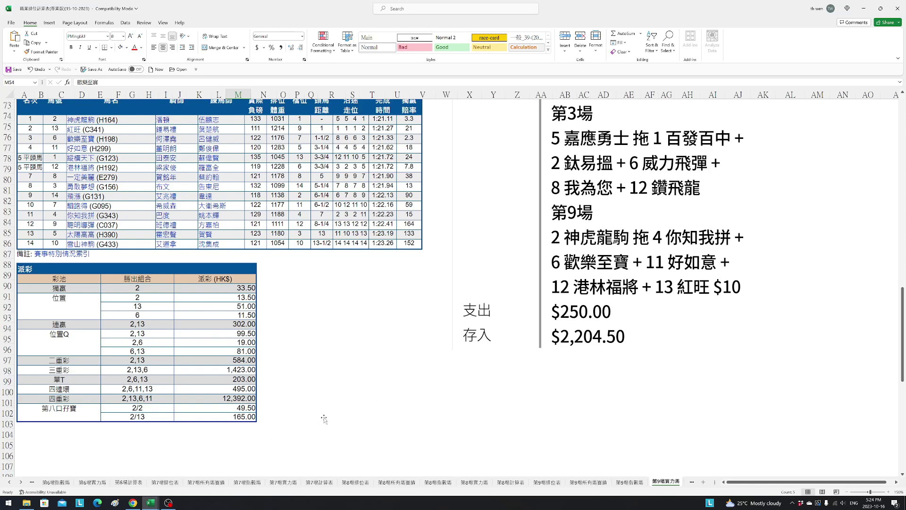
Switch to the 職業數據庫 workbook to view the filtered 24/09/23 winners in 資料庫, and return to race 9's 實力馬 sheet.
left_click(151, 502)
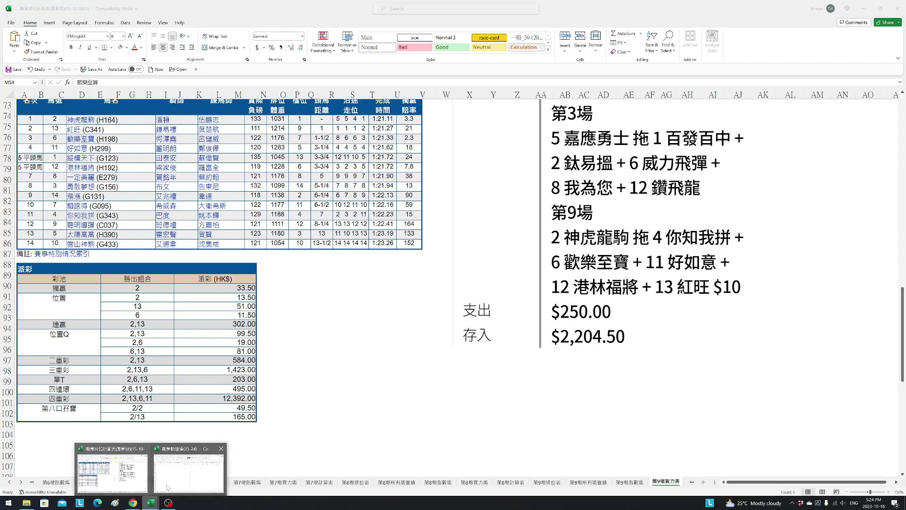
left_click(190, 472)
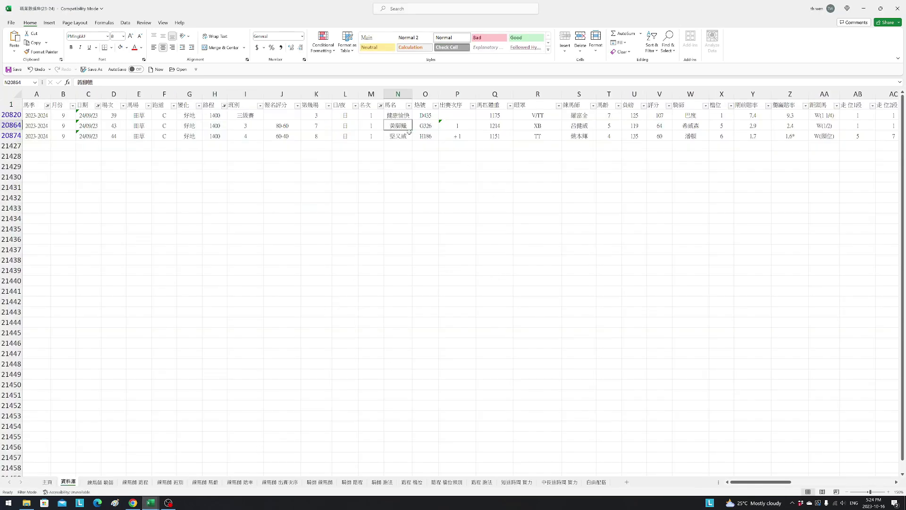
left_click(150, 502)
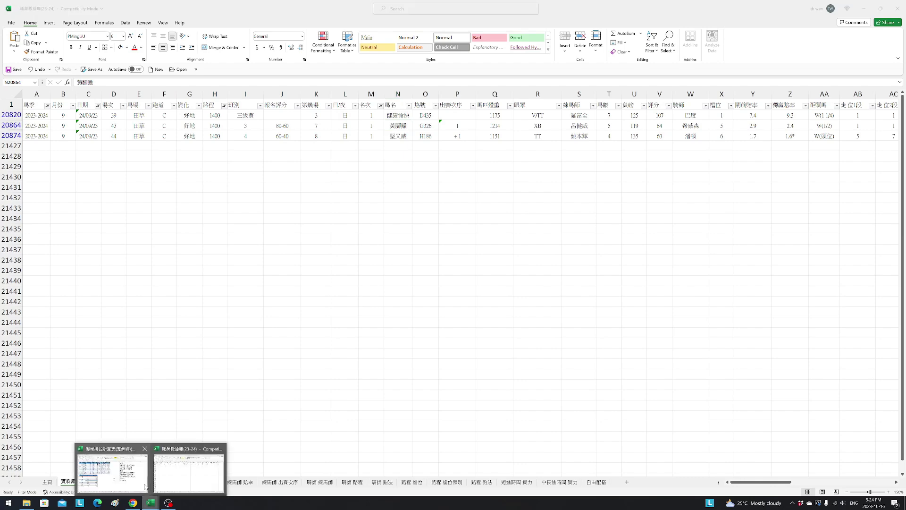
left_click(112, 467)
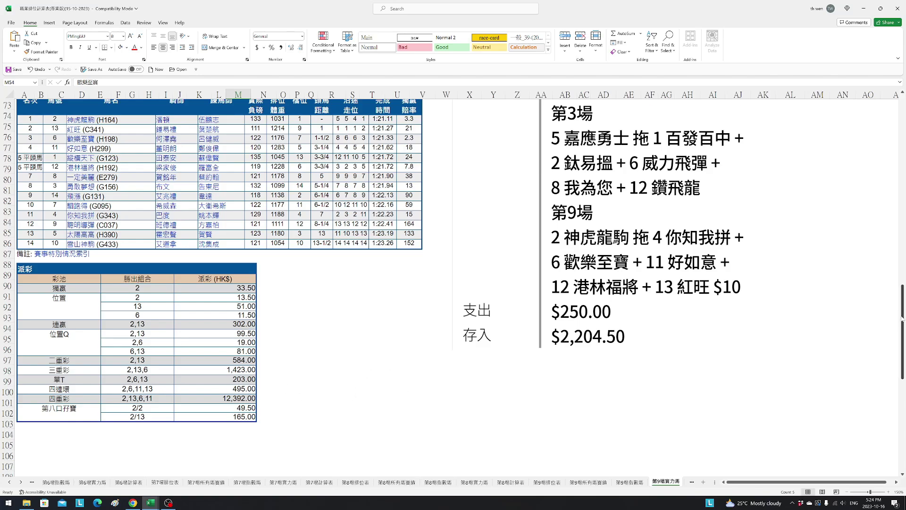
Go back to the main page, open race 3's 實力馬 sheet and review its race result and 連贏過關 2X1 bet record.
scroll(899, 319, "up", 20)
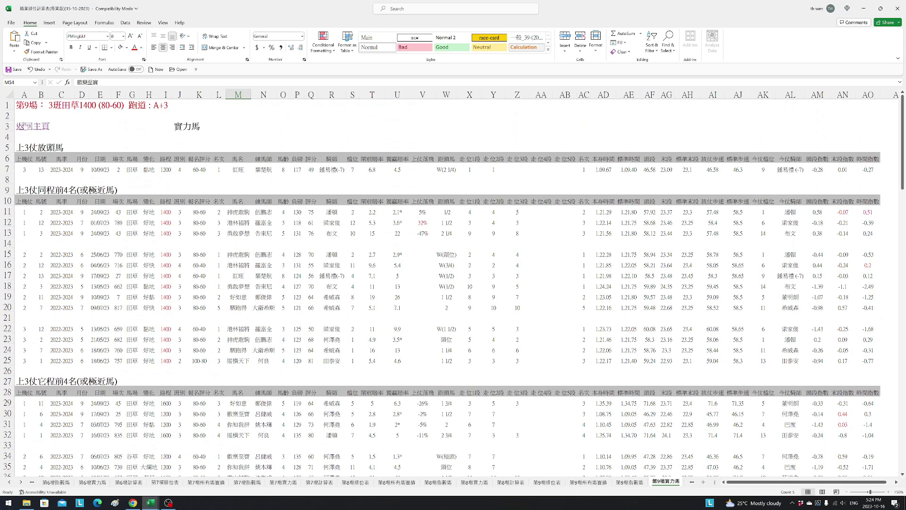
left_click(26, 126)
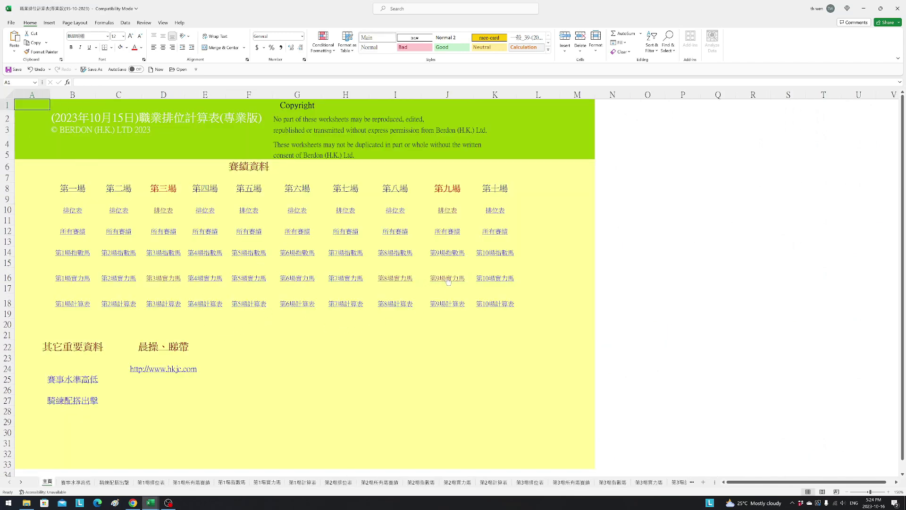
left_click(164, 277)
left_click_drag(902, 193, 904, 363)
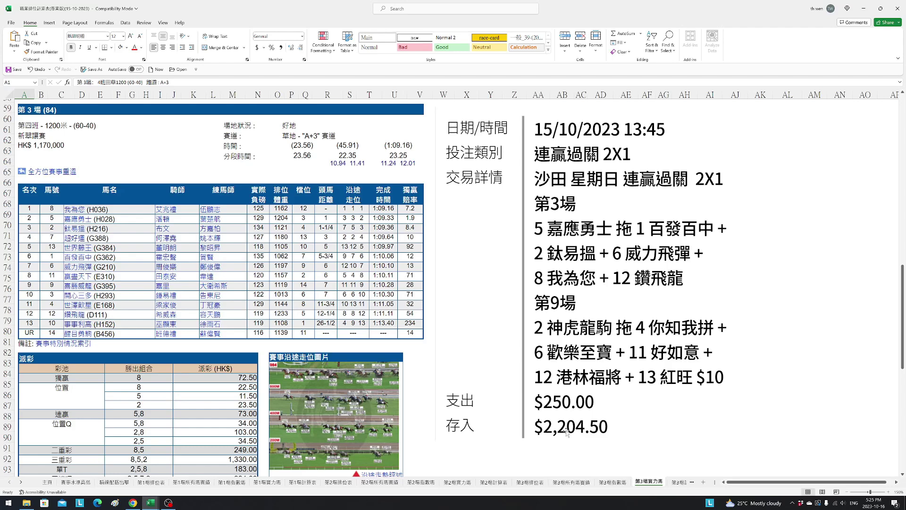
key("ctrl+Home")
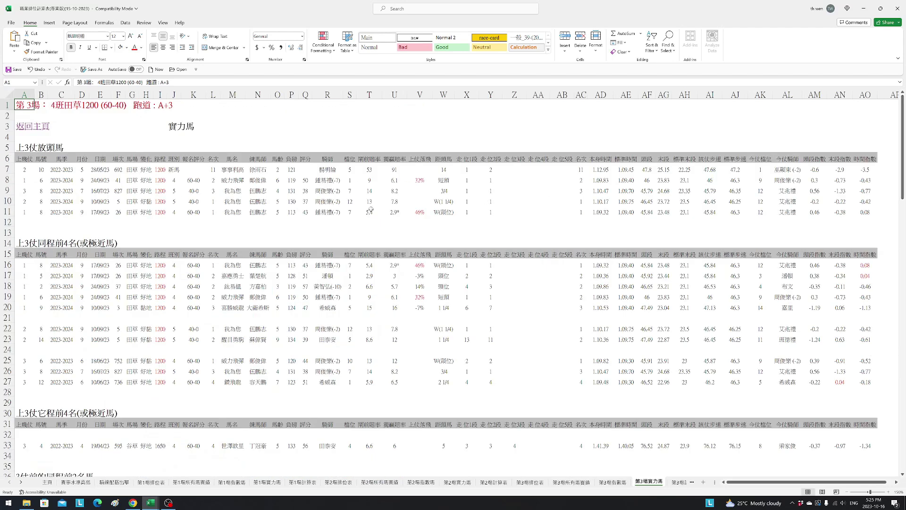
Open race 8's 實力馬 sheet from the main page and find its 主力目標馬 and 買Q配腳馬 sections.
left_click(31, 126)
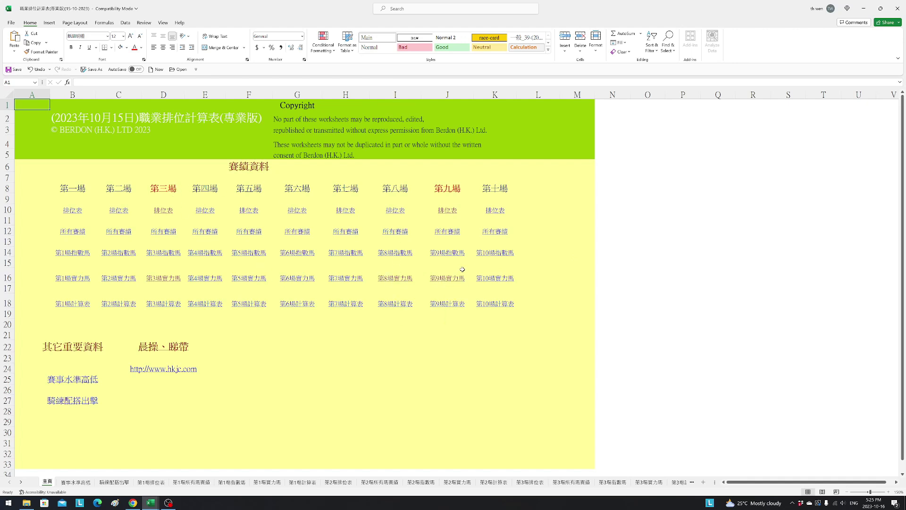
left_click(396, 278)
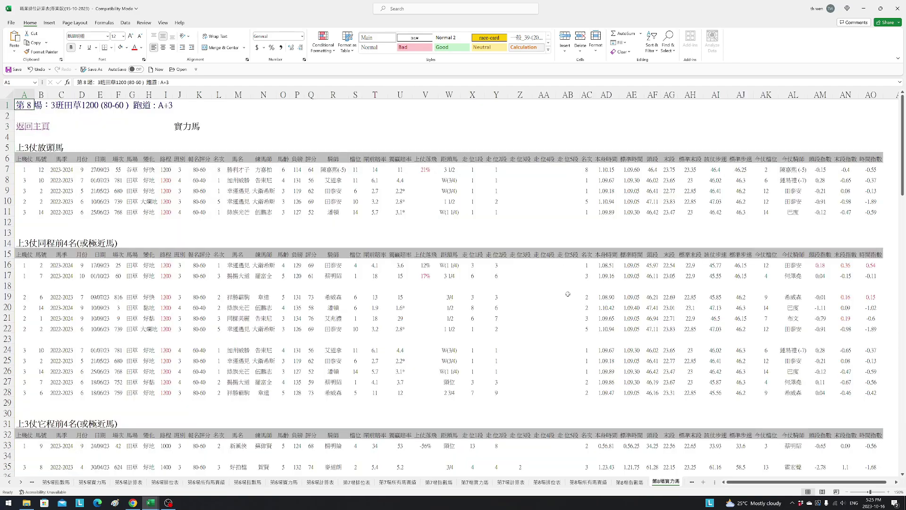
scroll(597, 415, "down", 6)
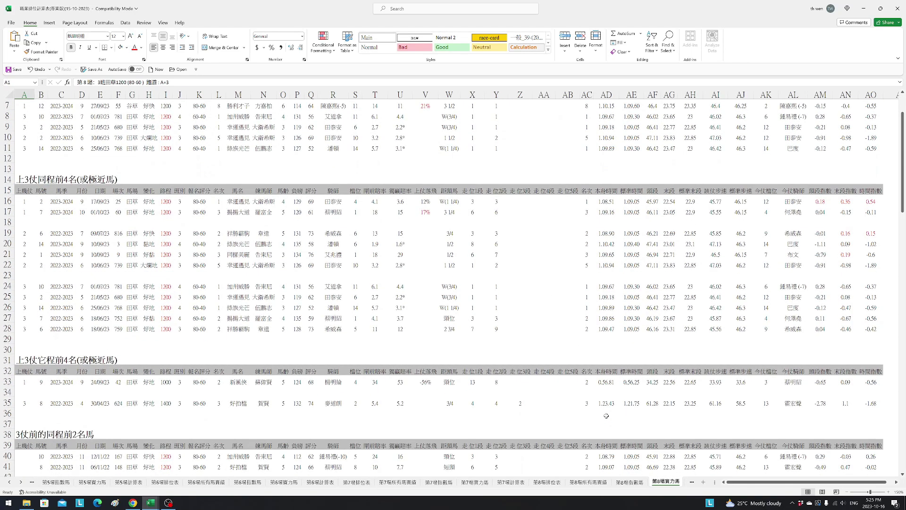
scroll(611, 408, "down", 3)
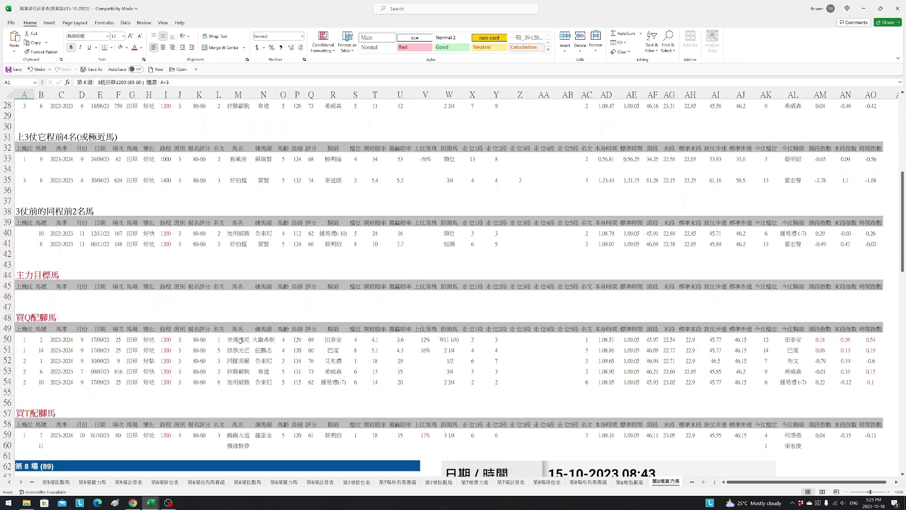
Examine 幸運遇見 in row 50, checking its 今仗檔位, 頭段指數, 末段指數 and 時間指數.
left_click(241, 339)
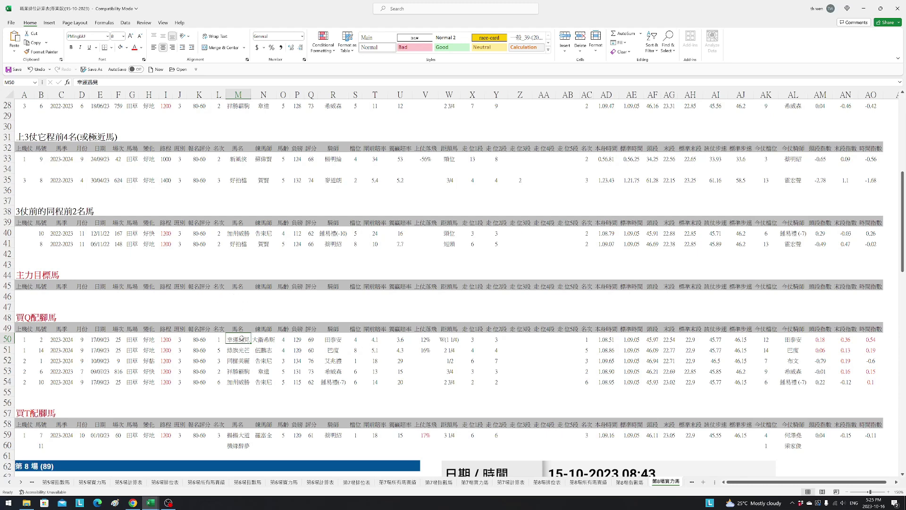
left_click(764, 340)
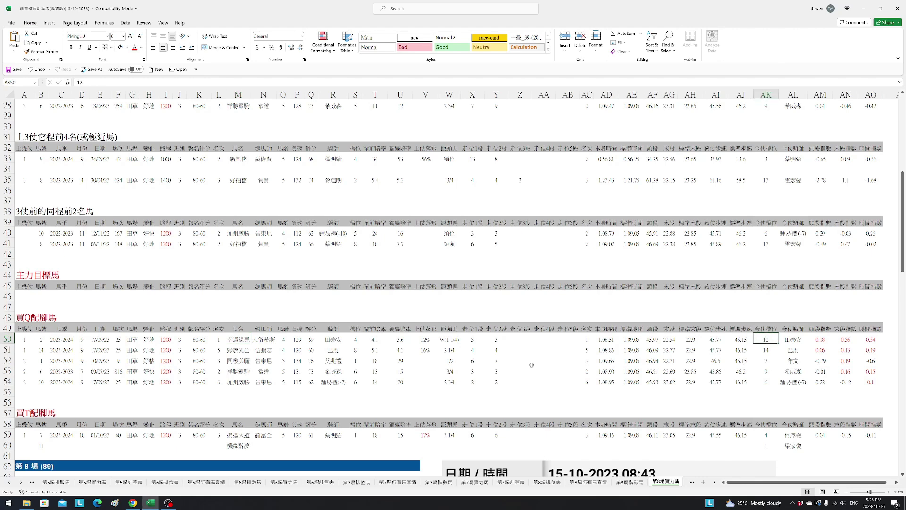
left_click(820, 340)
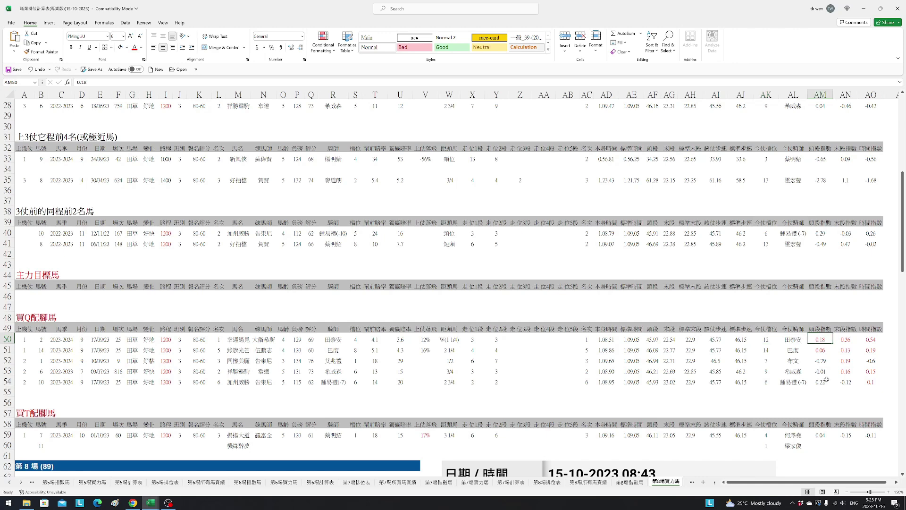
left_click(847, 340)
left_click(872, 337)
left_click(285, 339)
left_click(73, 338)
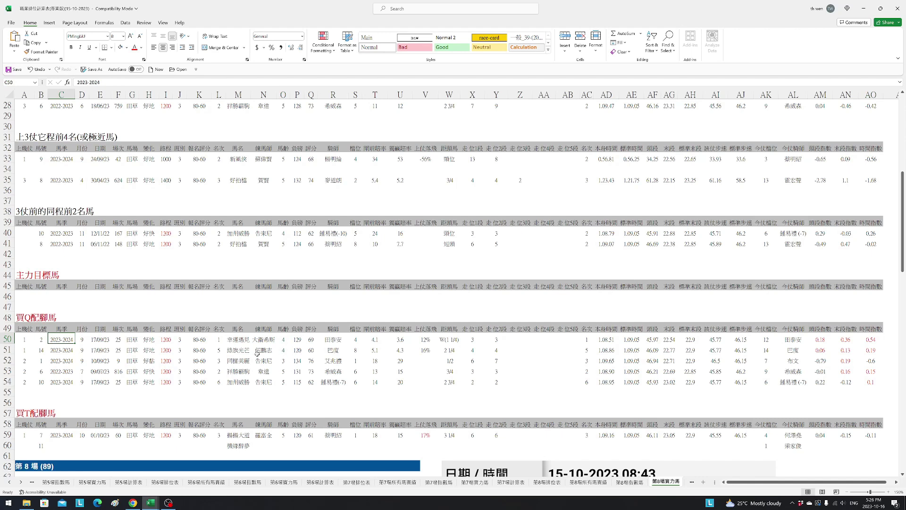
left_click(240, 338)
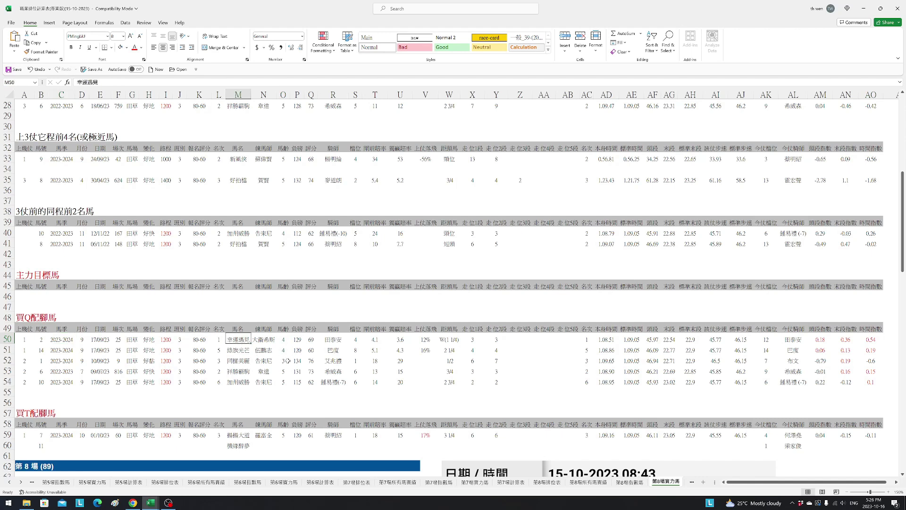
Review race 8's companion horses in rows 51 to 54 against the race result, 派彩 table and 連贏過關 3X4 bet record.
left_click_drag(231, 350, 235, 381)
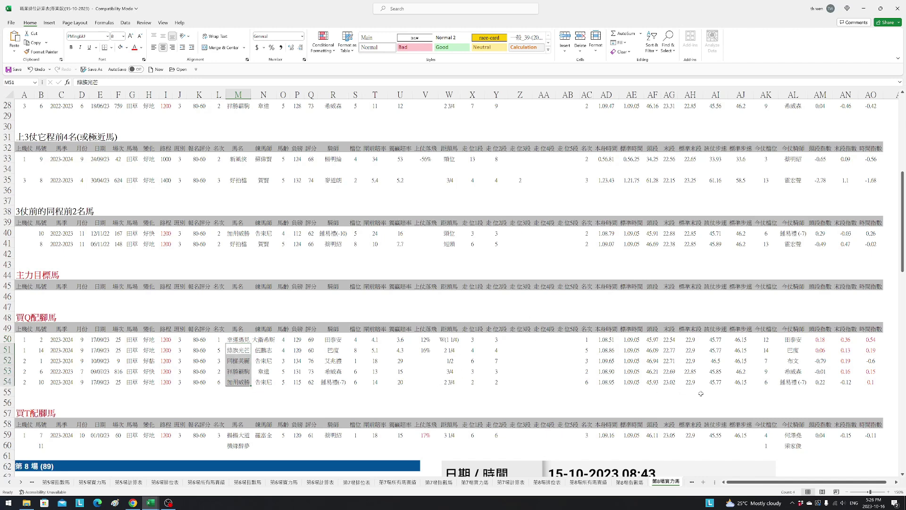
scroll(755, 386, "down", 3)
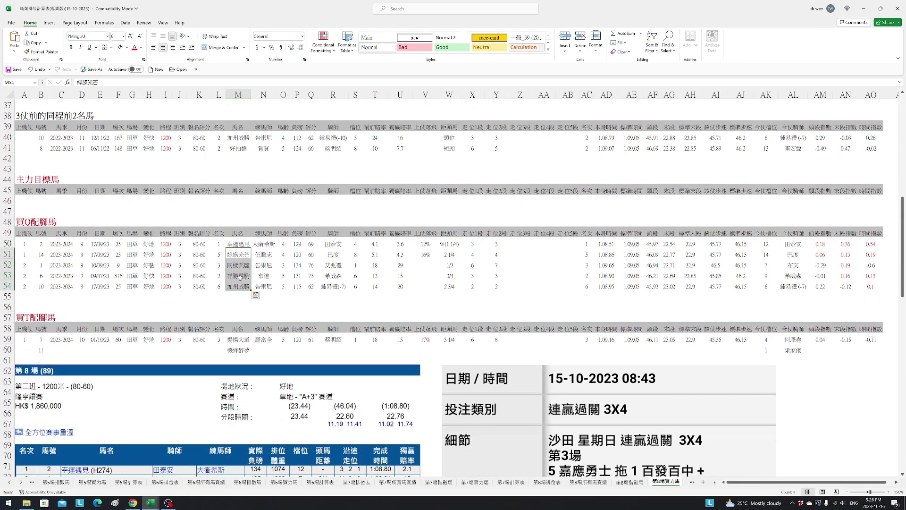
scroll(363, 330, "down", 5)
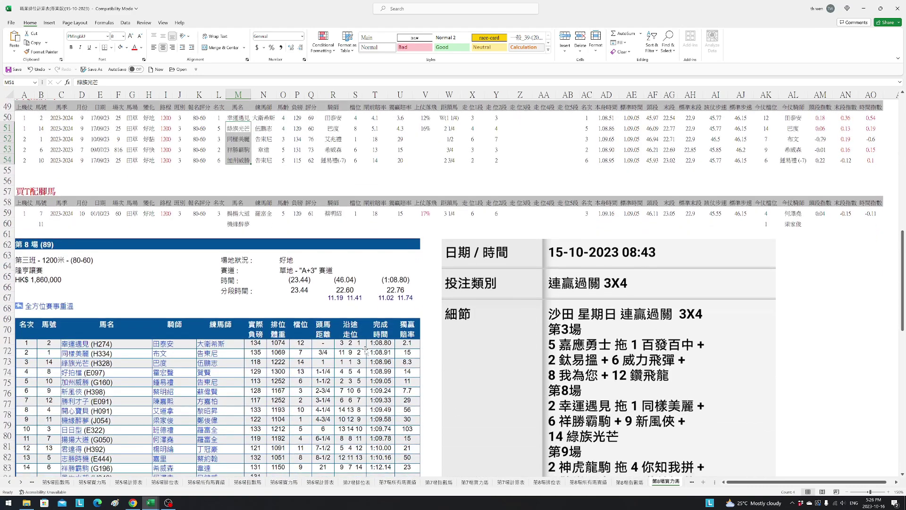
scroll(372, 357, "down", 1)
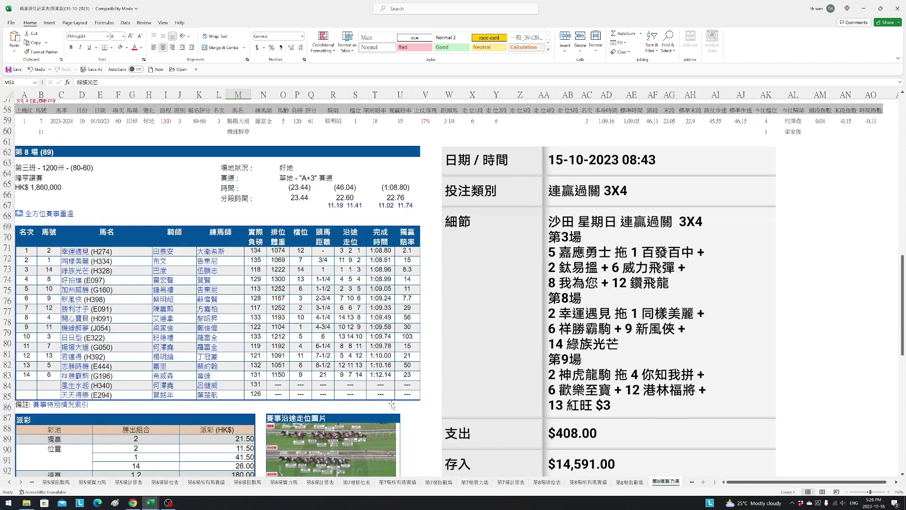
scroll(394, 405, "down", 2)
scroll(394, 405, "down", 4)
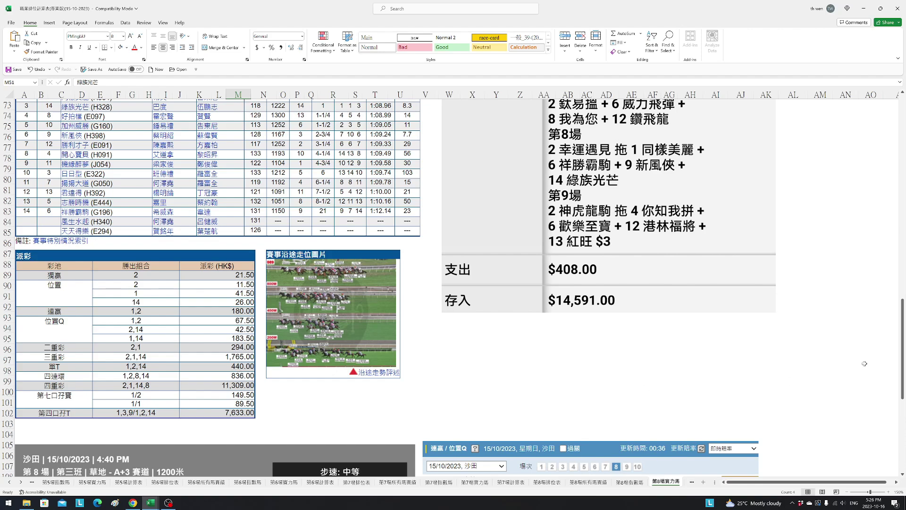
Check 祥勝霸駒 in row 53 against the 3X4 bet record with its 支出 and 存入, and return to the main page.
left_click_drag(902, 349, 903, 309)
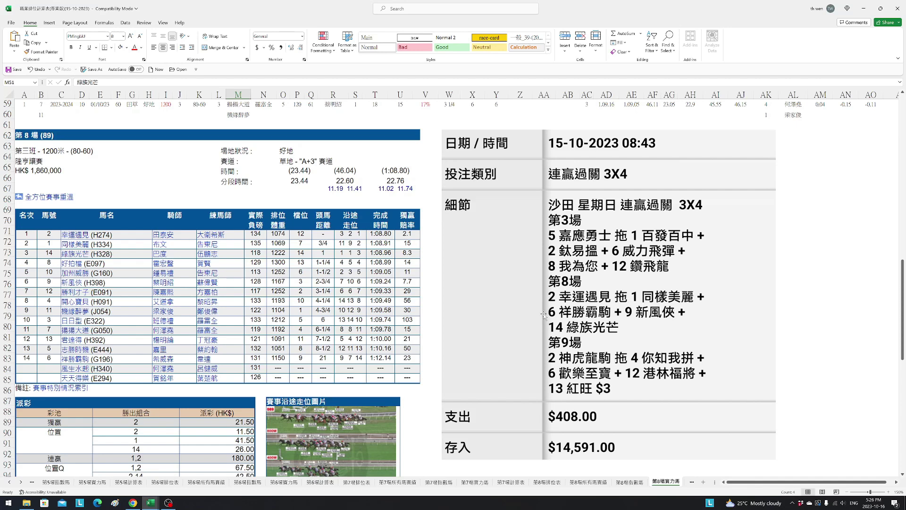
left_click_drag(903, 319, 903, 289)
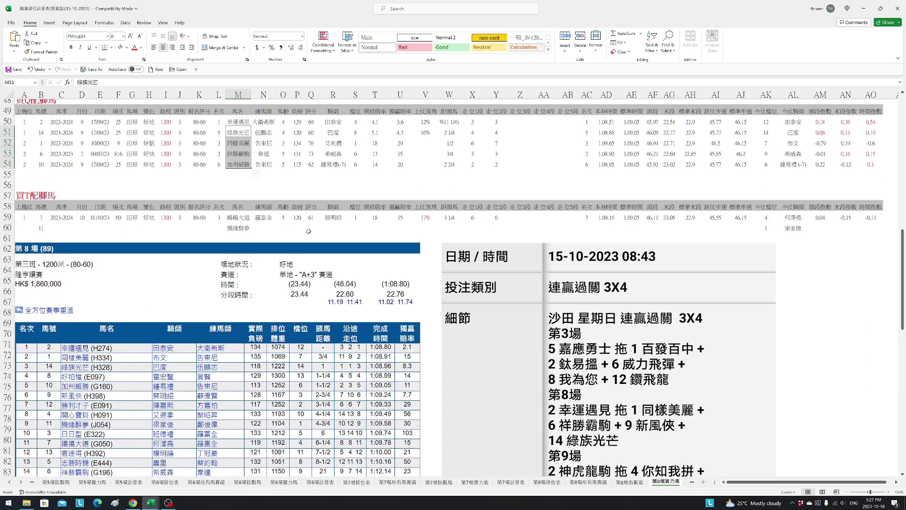
left_click(242, 155)
left_click_drag(903, 238, 903, 257)
scroll(601, 262, "down", 7)
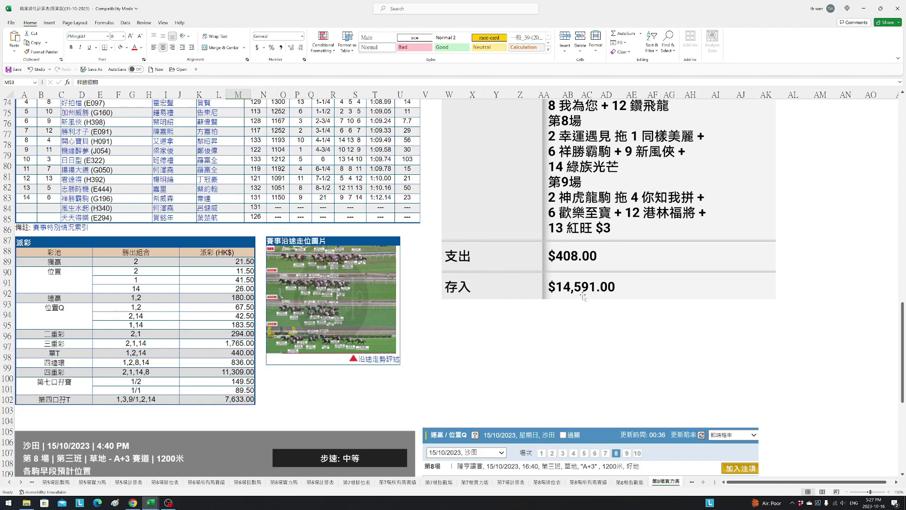
left_click_drag(902, 343, 902, 101)
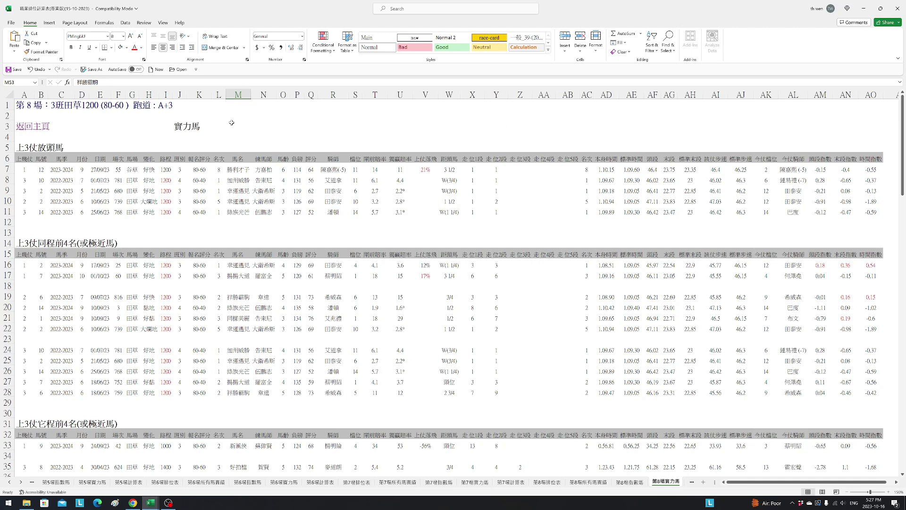
left_click(22, 125)
left_click(670, 206)
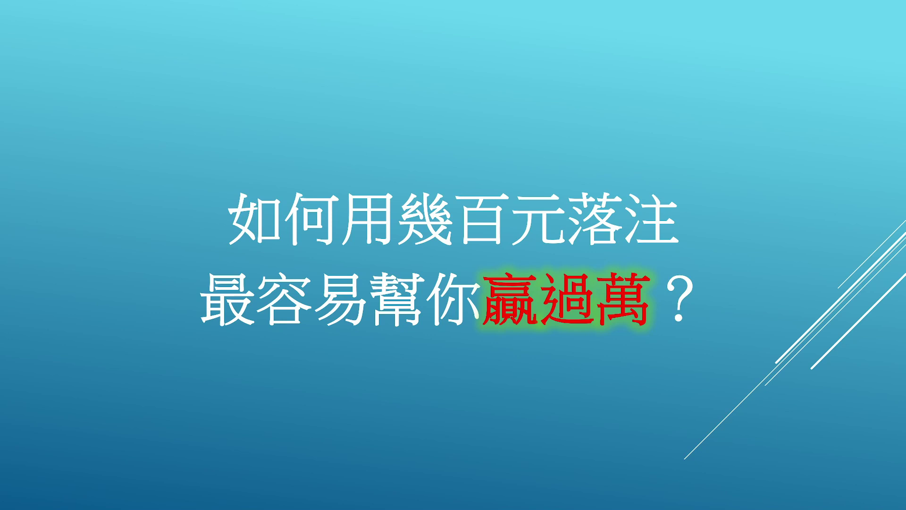
key("Right")
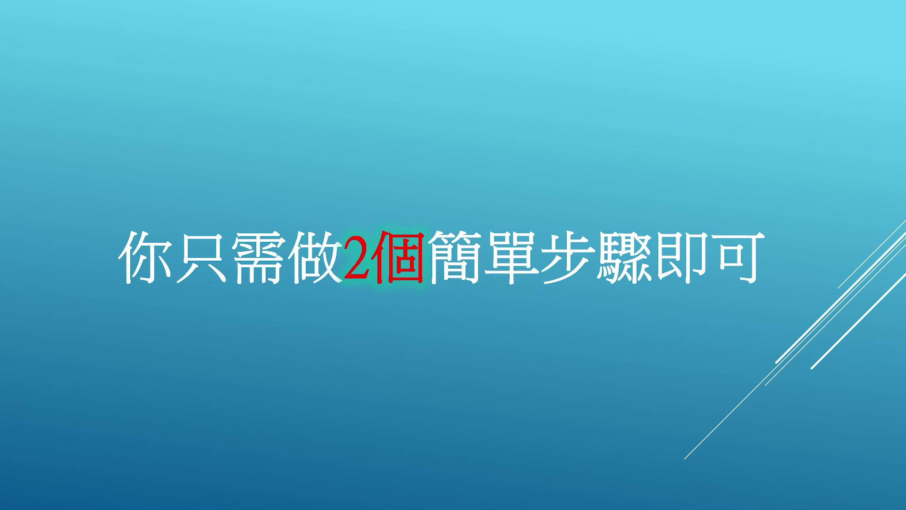
key("Right")
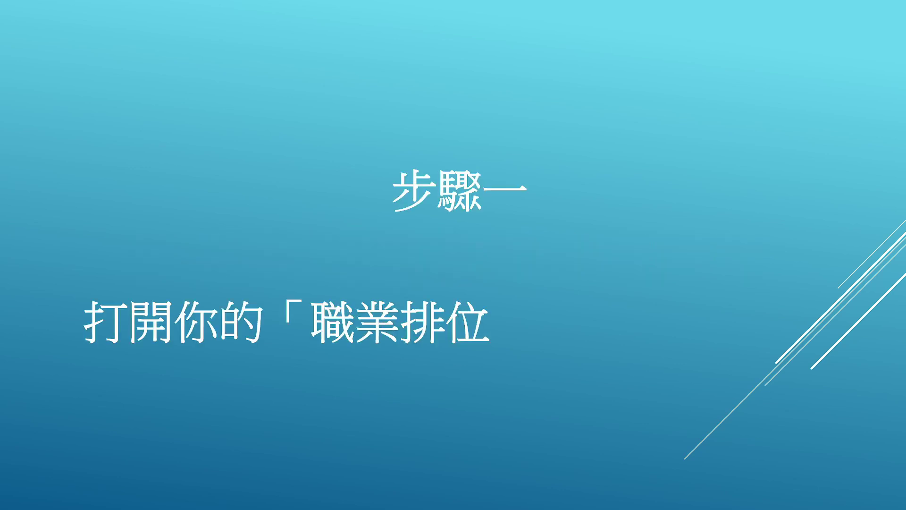